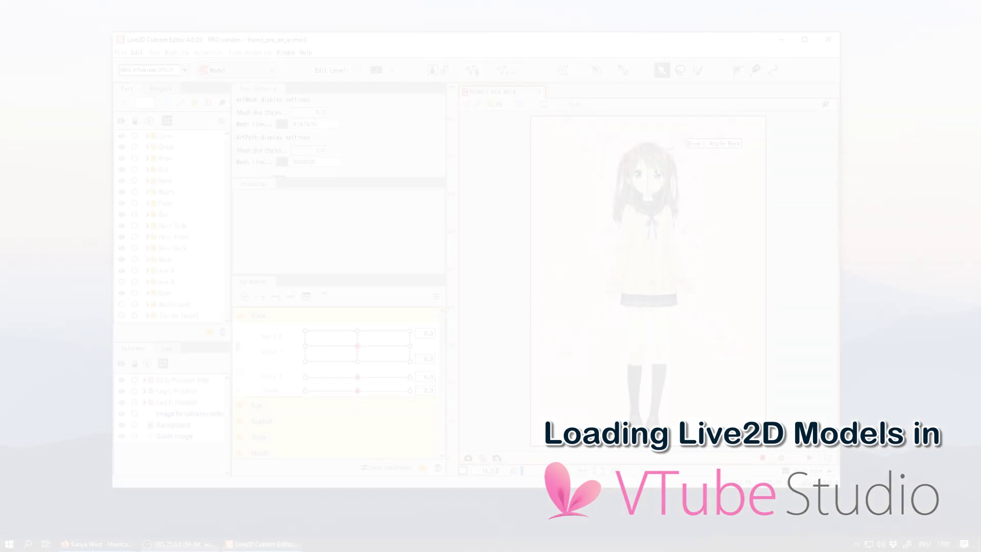
scroll(639, 203, up, 5)
scroll(639, 203, down, 6)
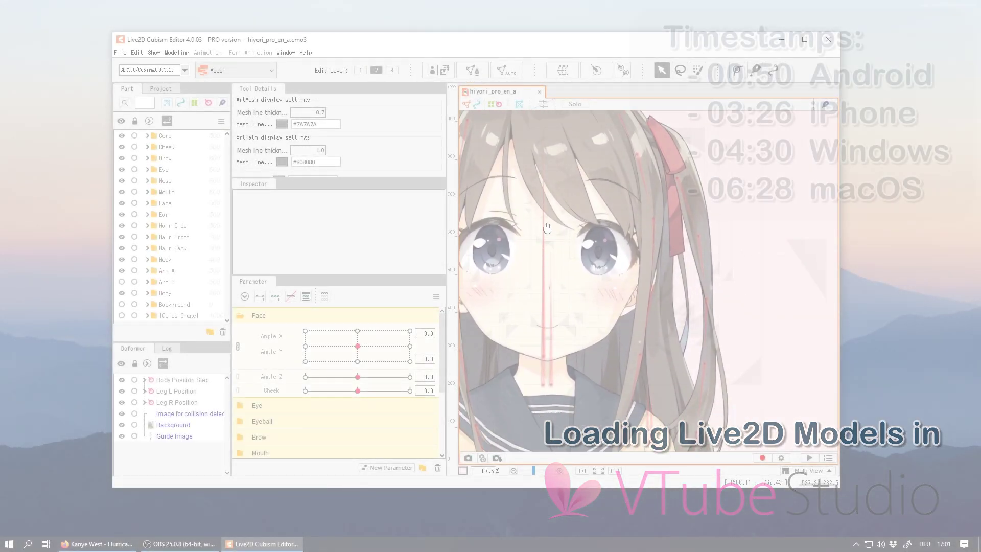
scroll(630, 275, up, 2)
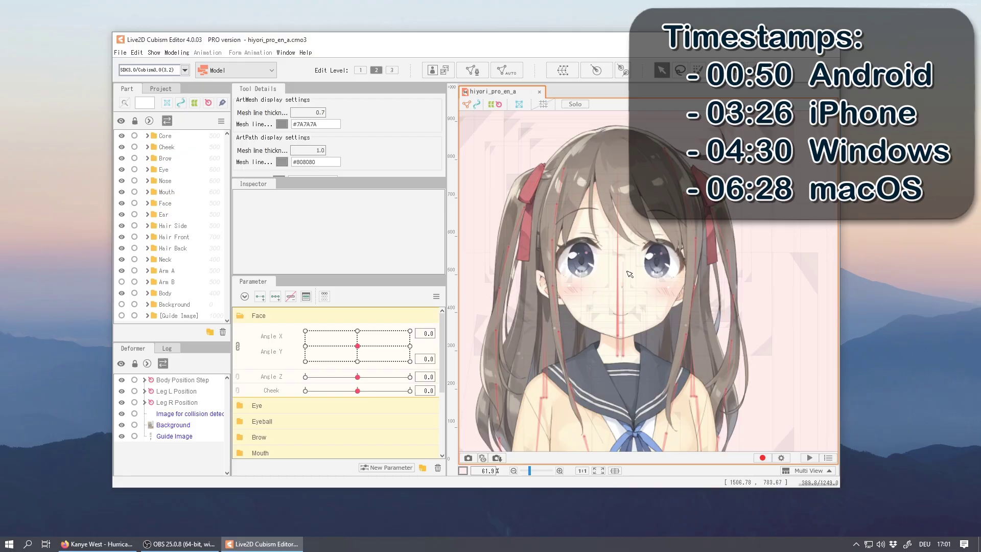
click(602, 296)
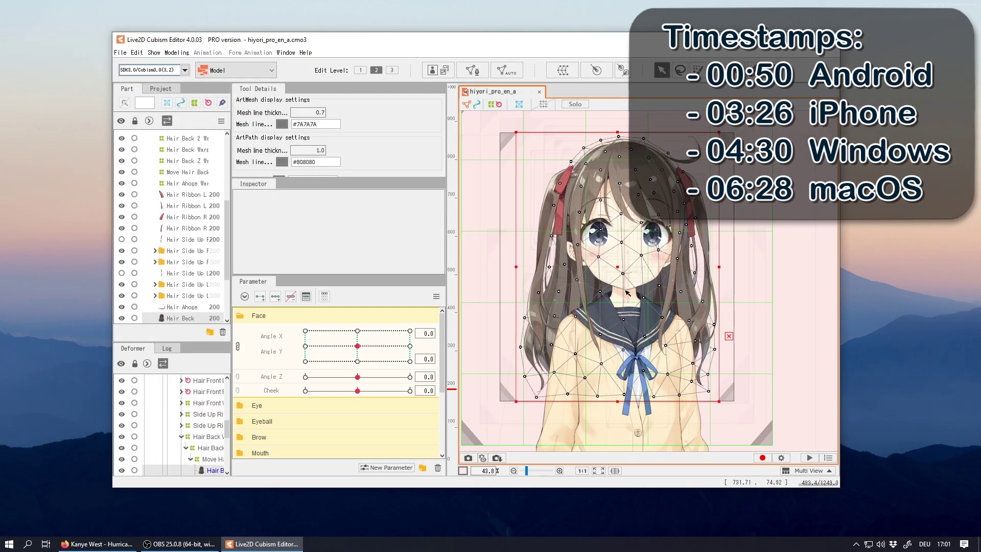
click(761, 234)
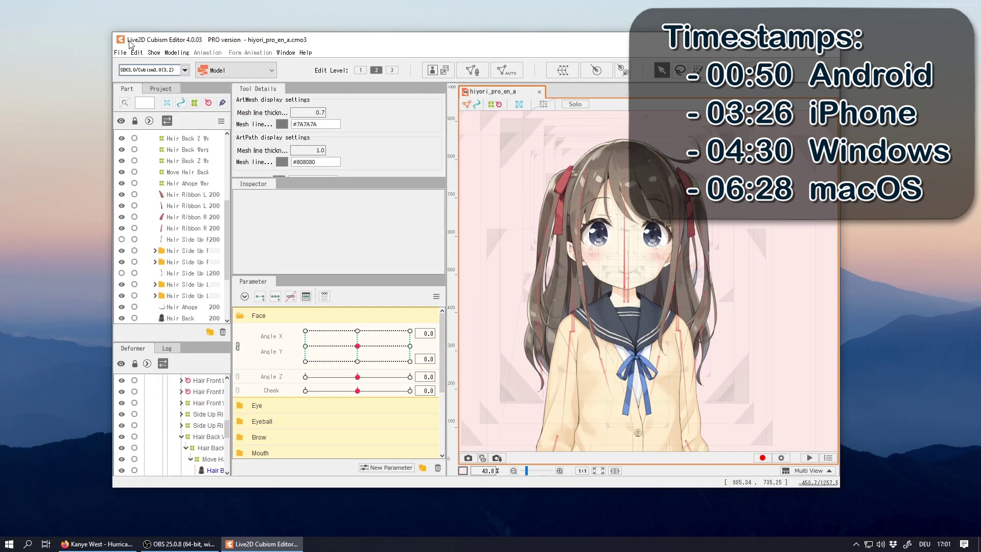
- Start a moc3 runtime export of the model and set the export version to For SDK 4.0/Cubism4.0
click(120, 53)
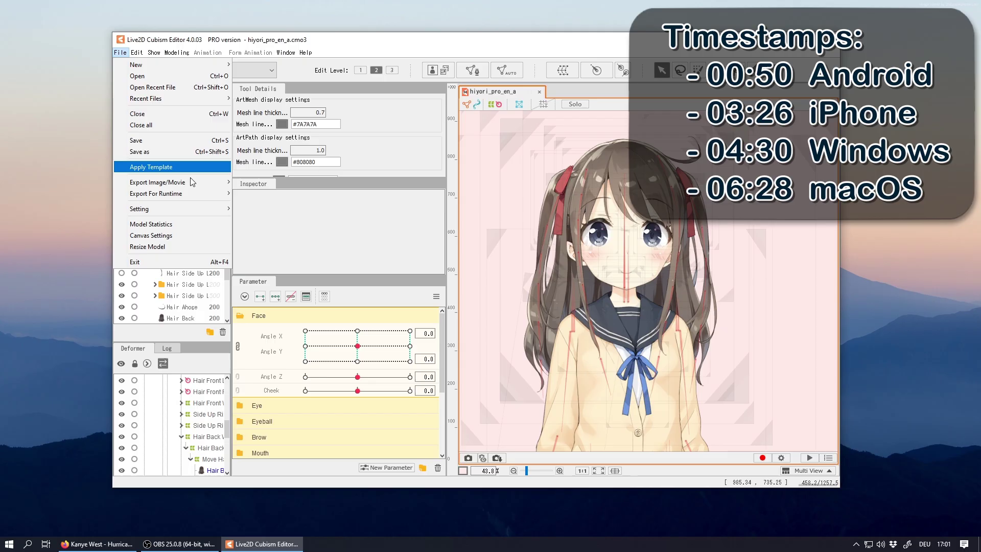
mouse_move(207, 199)
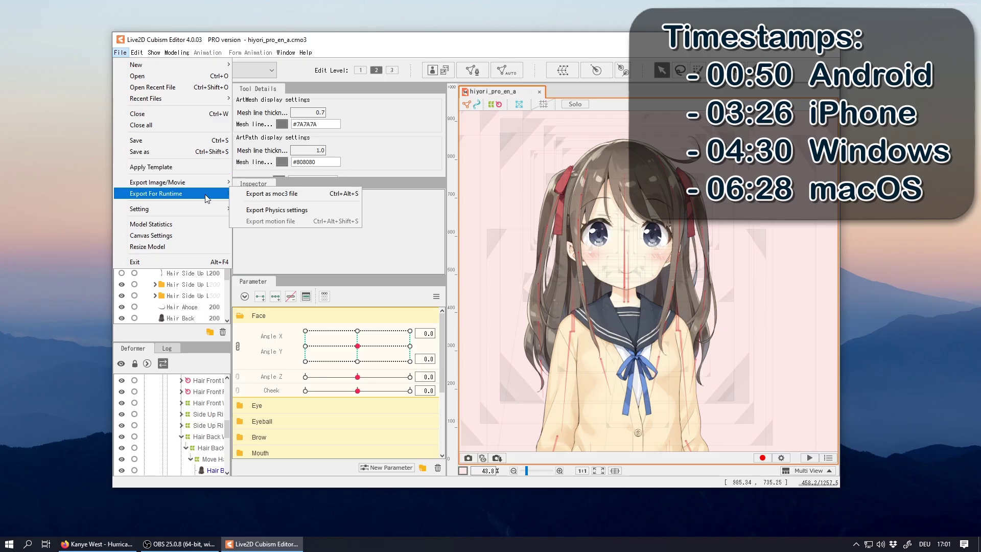
click(281, 197)
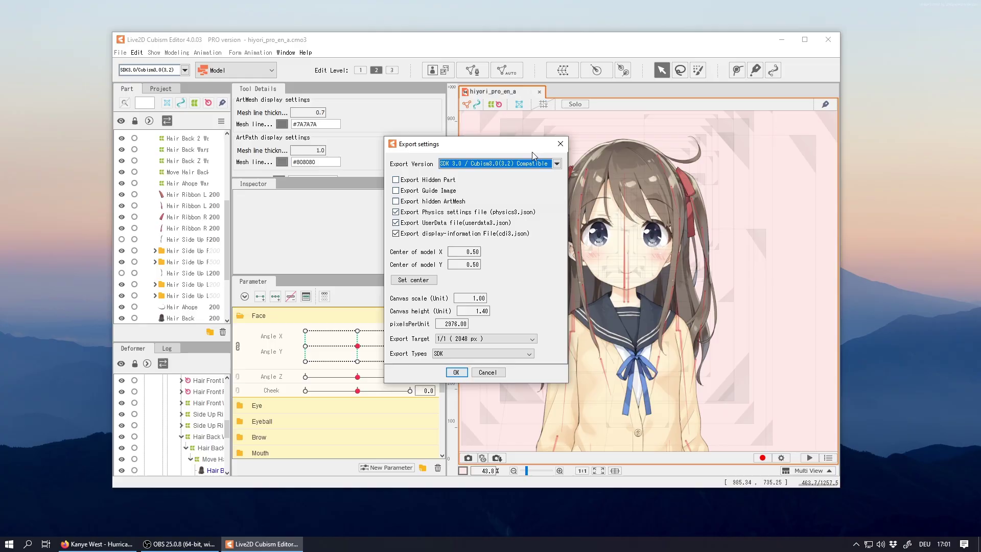
click(508, 164)
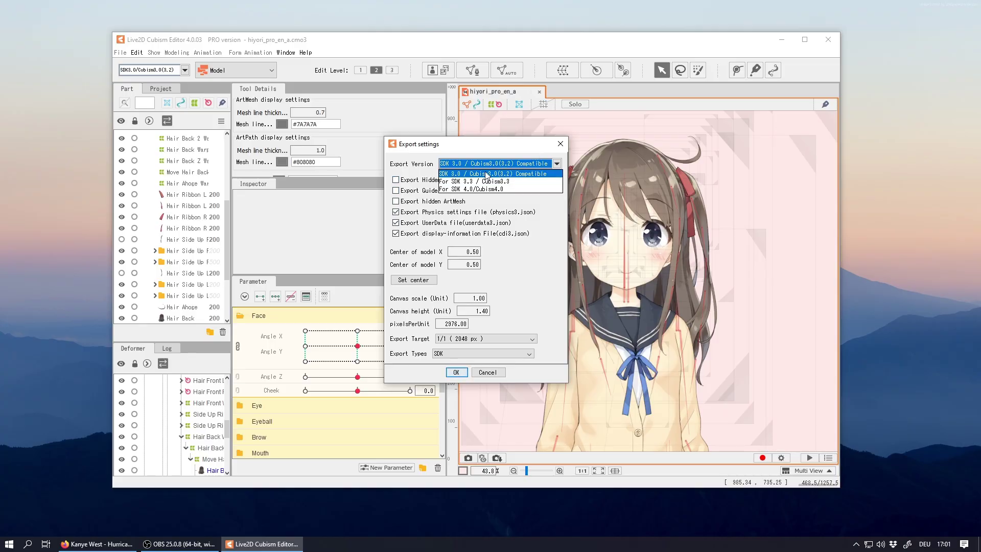
click(486, 190)
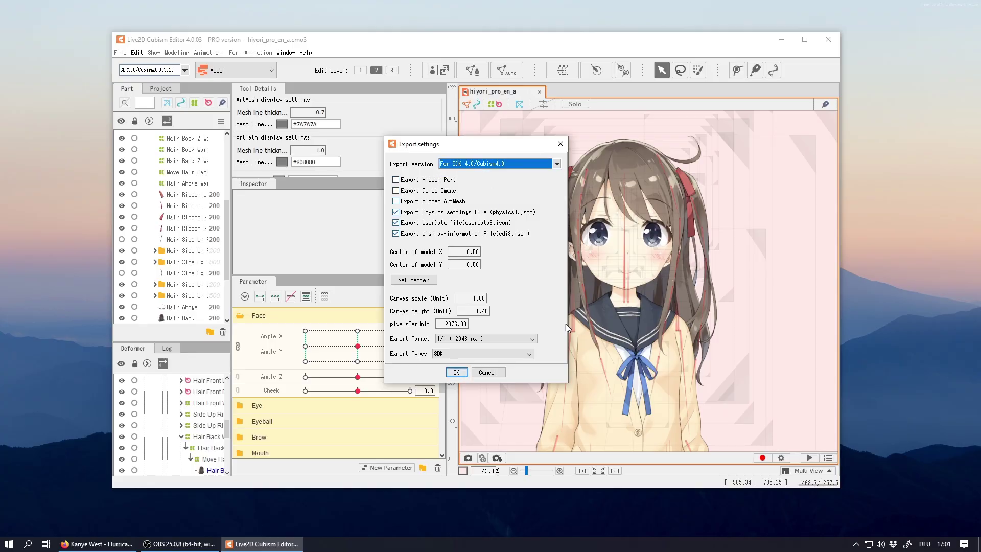
- Set the export target to 1/1 (2048 px), accept the export settings and cancel saving the moc3 file
click(461, 358)
click(460, 372)
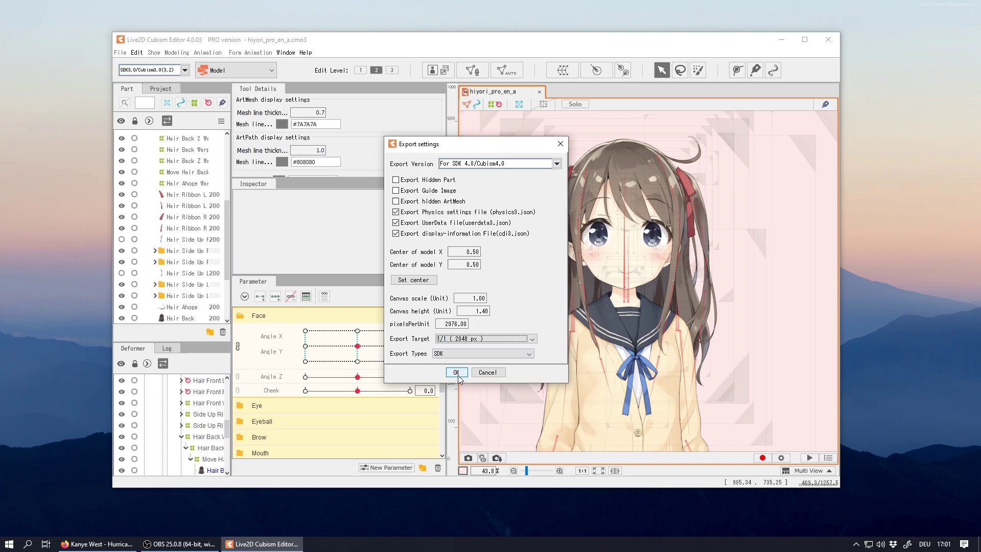
click(469, 339)
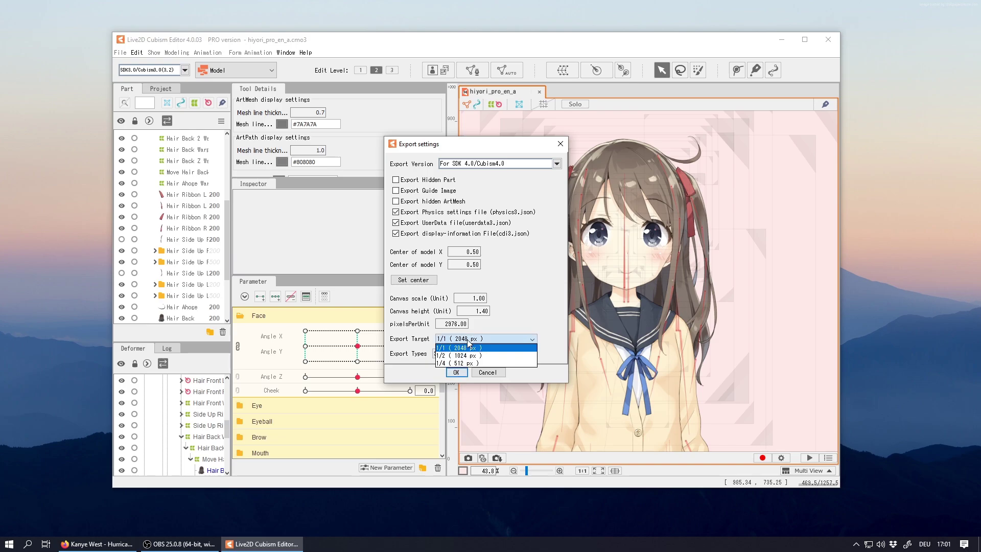
click(467, 347)
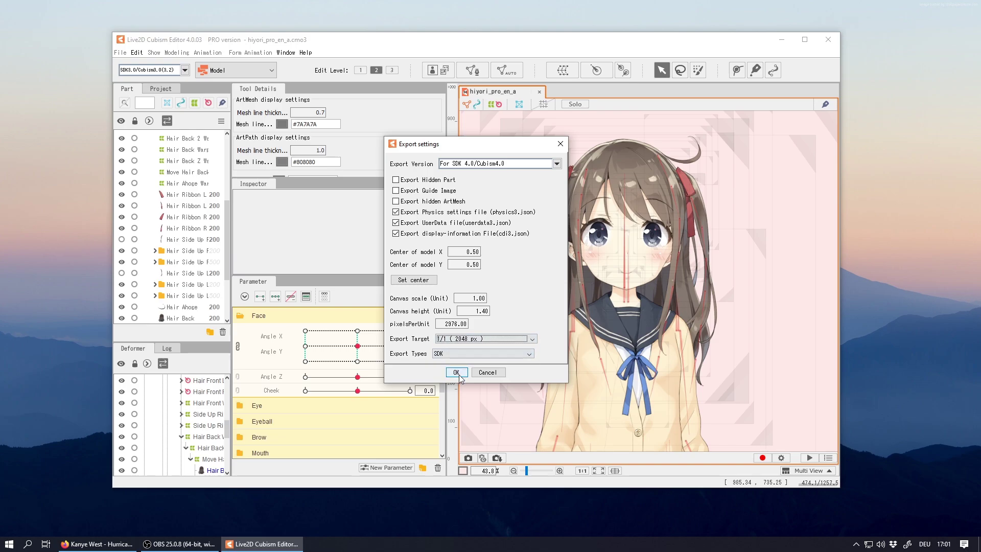
click(457, 373)
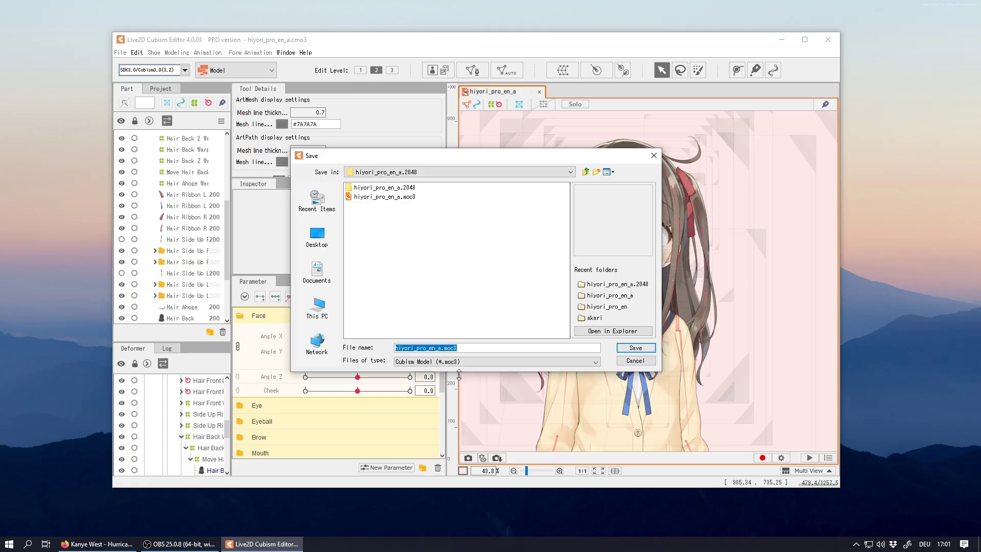
click(646, 362)
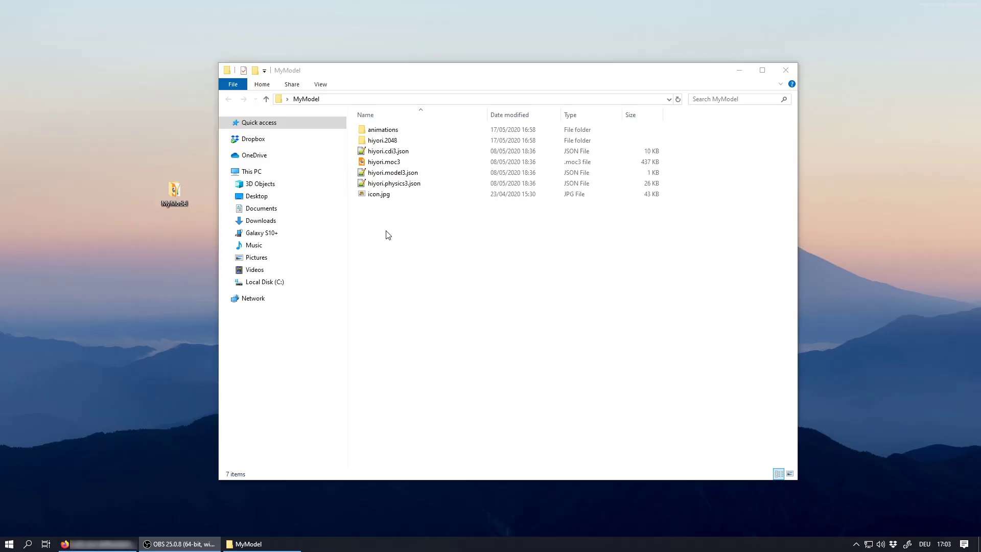
- Look through the MyModel folder, including its animations and hiyori.2048 subfolders
double_click(386, 132)
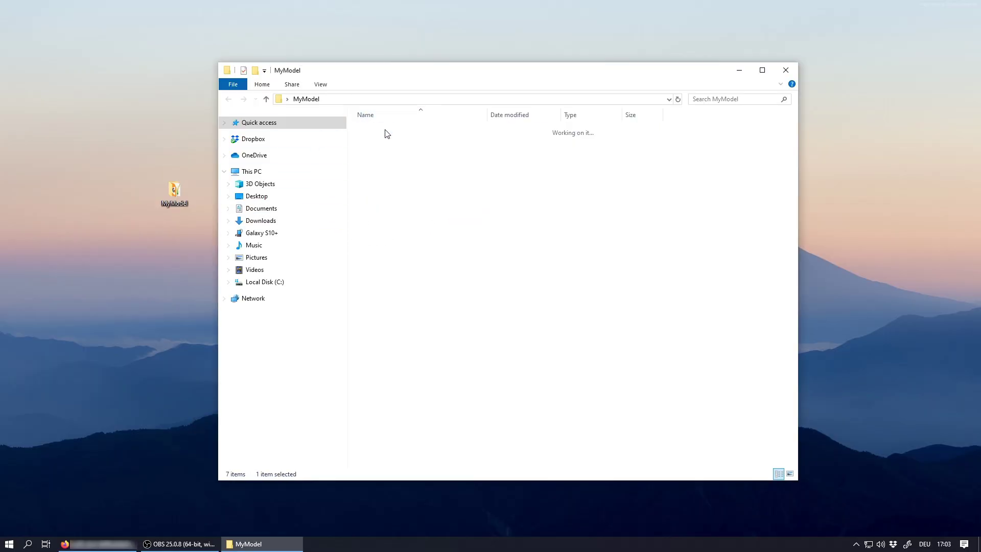
key(alt+Left)
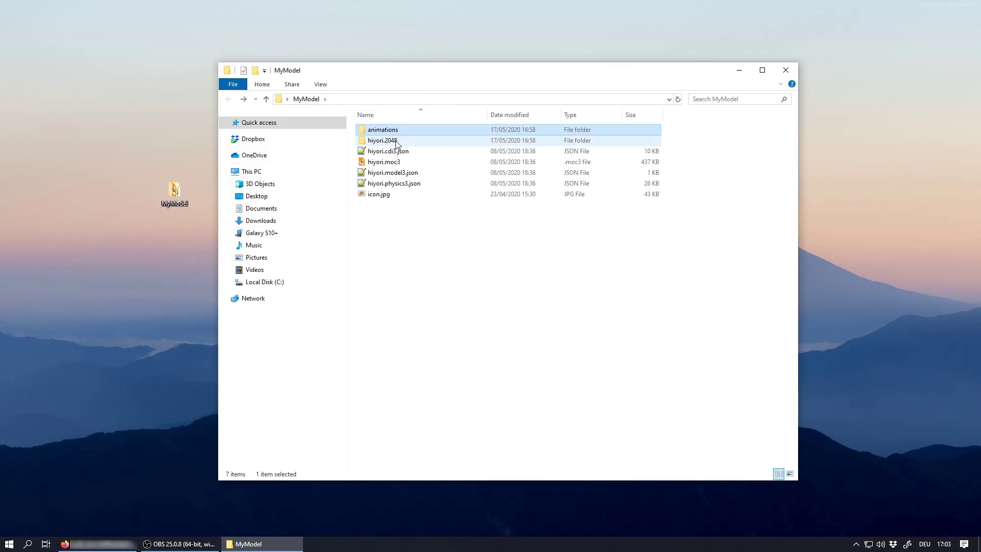
double_click(394, 142)
key(alt+Left)
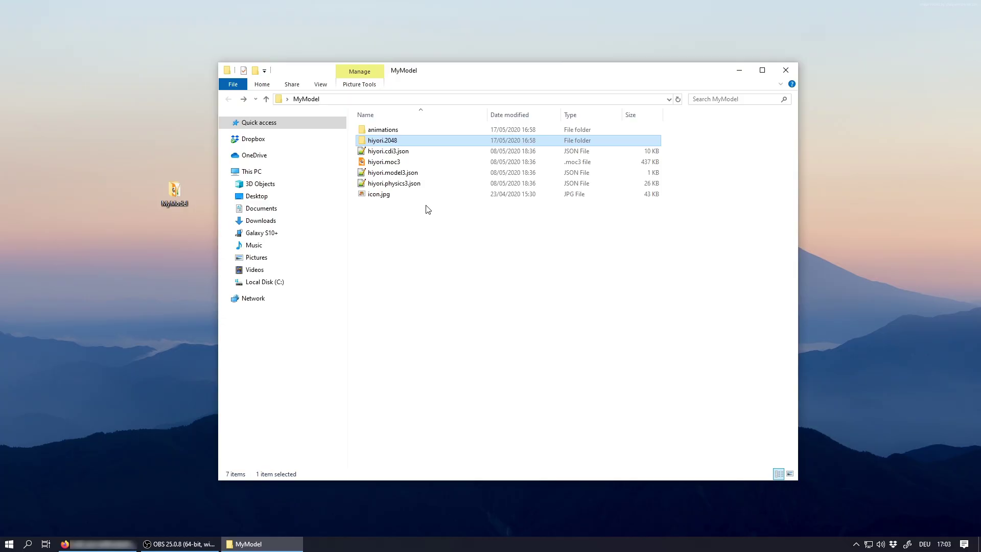
drag(430, 251, 380, 126)
click(407, 262)
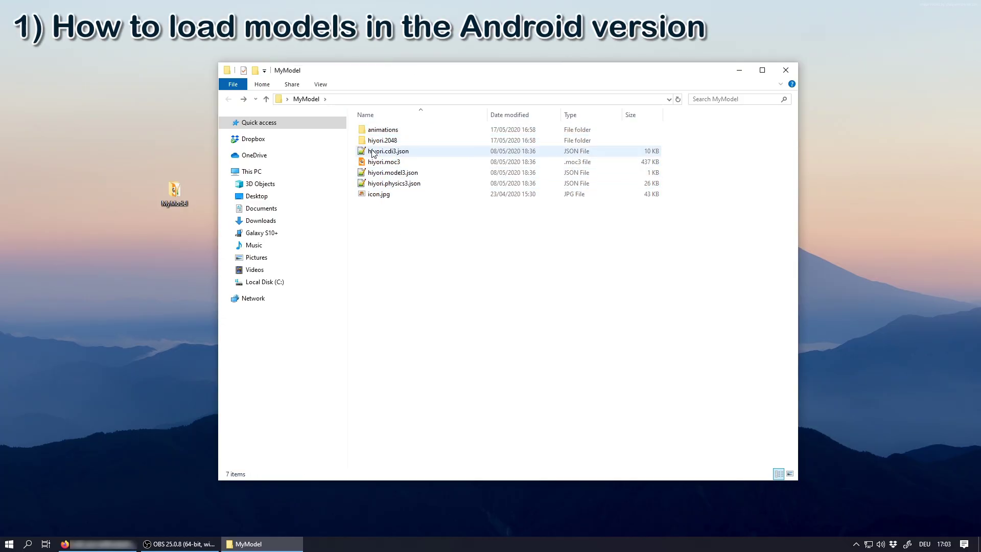
- Go to the Live2DModels folder on the Galaxy S10+ under Phone\Android\data\com.denchi.vtubestudio\files
click(262, 235)
double_click(434, 132)
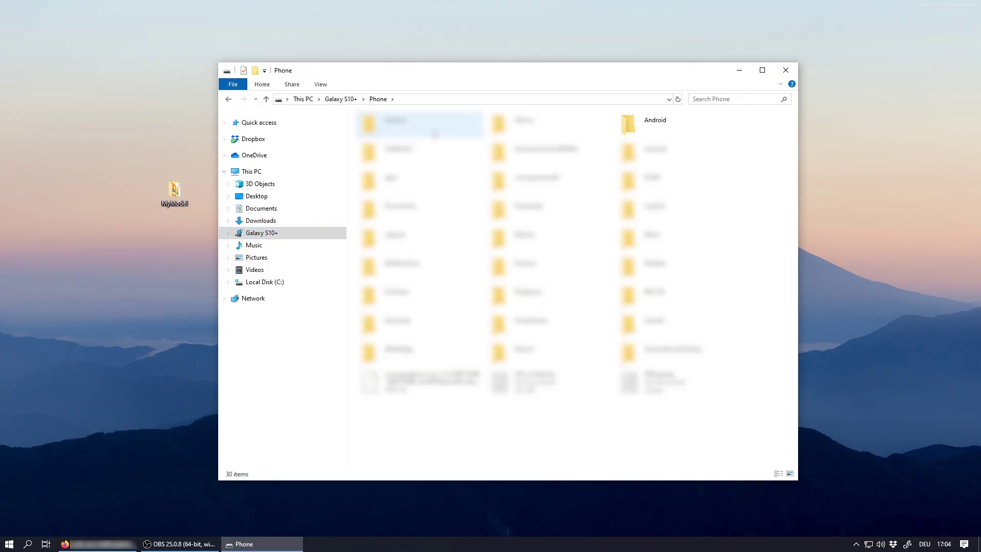
double_click(659, 124)
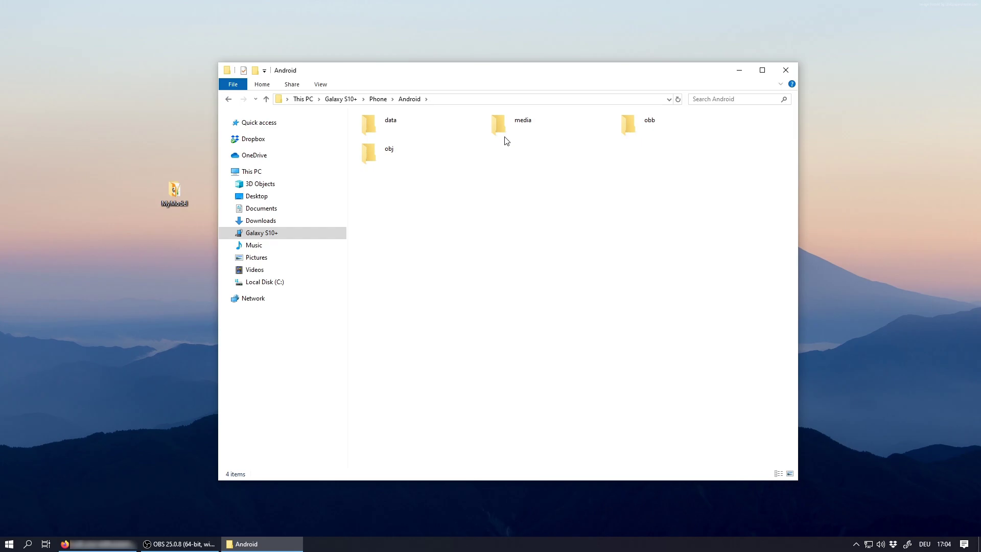
double_click(400, 124)
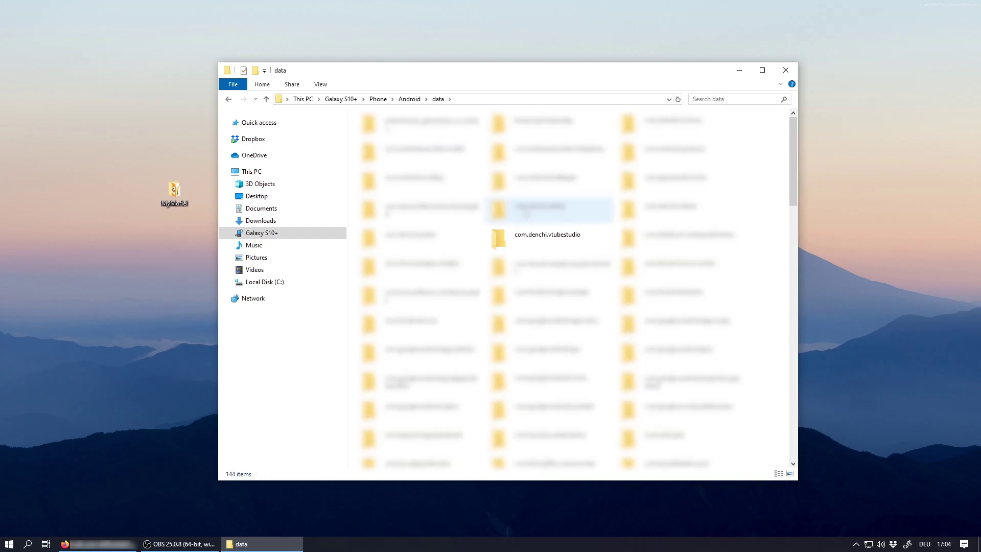
double_click(538, 243)
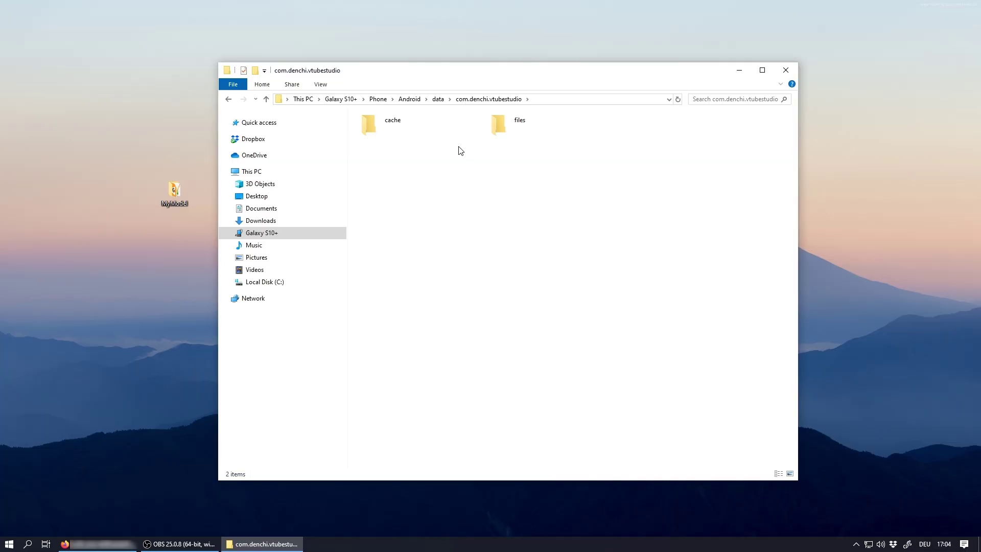
double_click(509, 132)
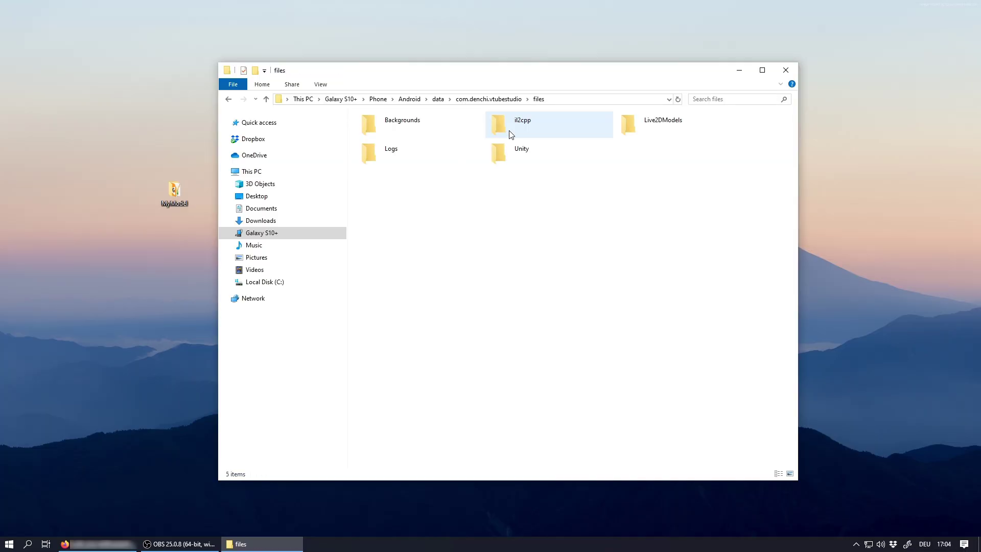
double_click(641, 125)
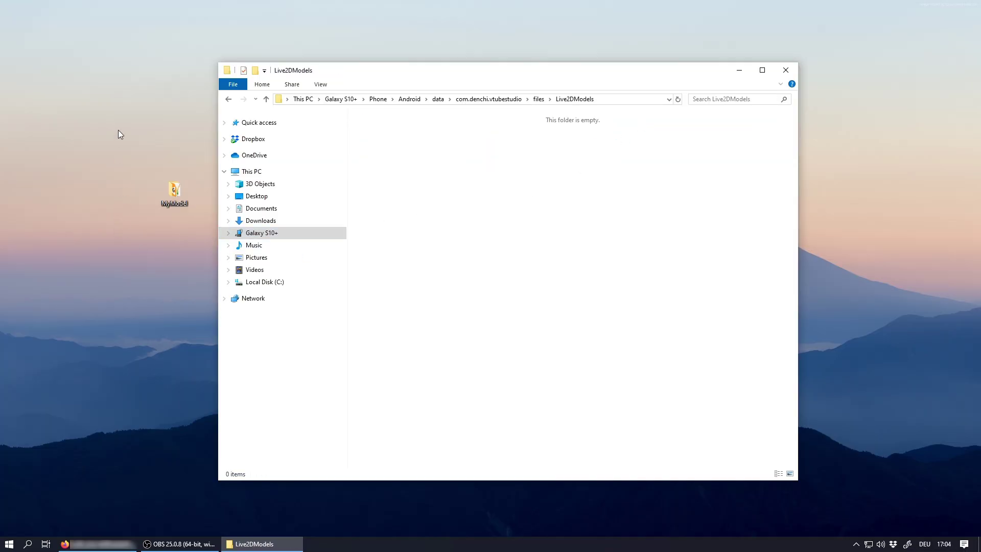
- Copy the MyModel folder from the desktop into the phone's Live2DModels folder and open the copy
drag(118, 134, 200, 249)
click(590, 168)
key(ctrl+v)
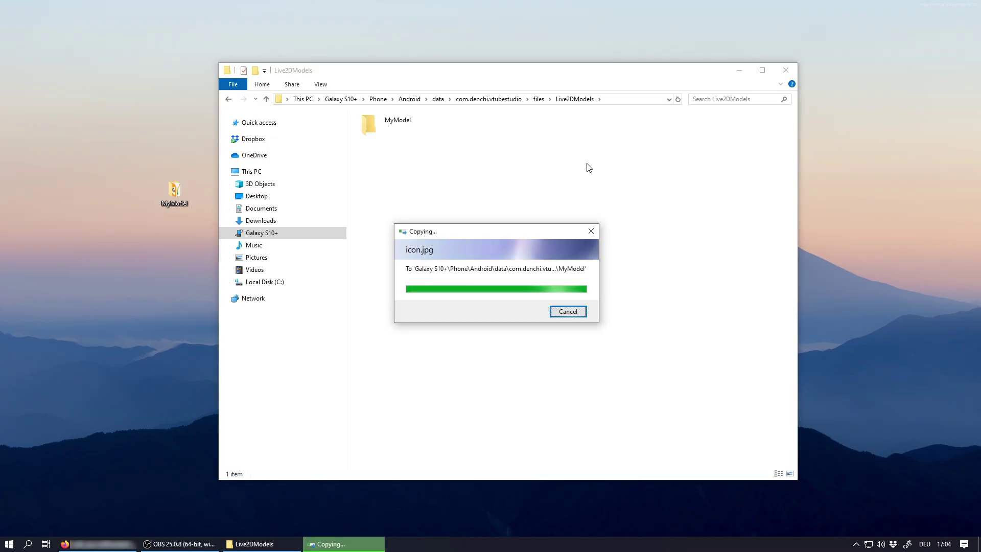
drag(471, 198, 379, 129)
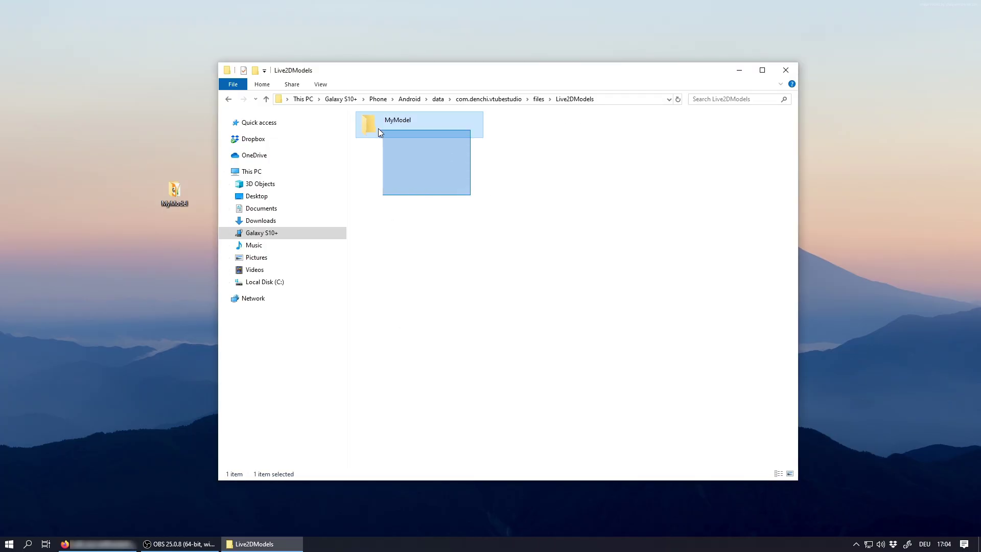
click(500, 199)
double_click(399, 131)
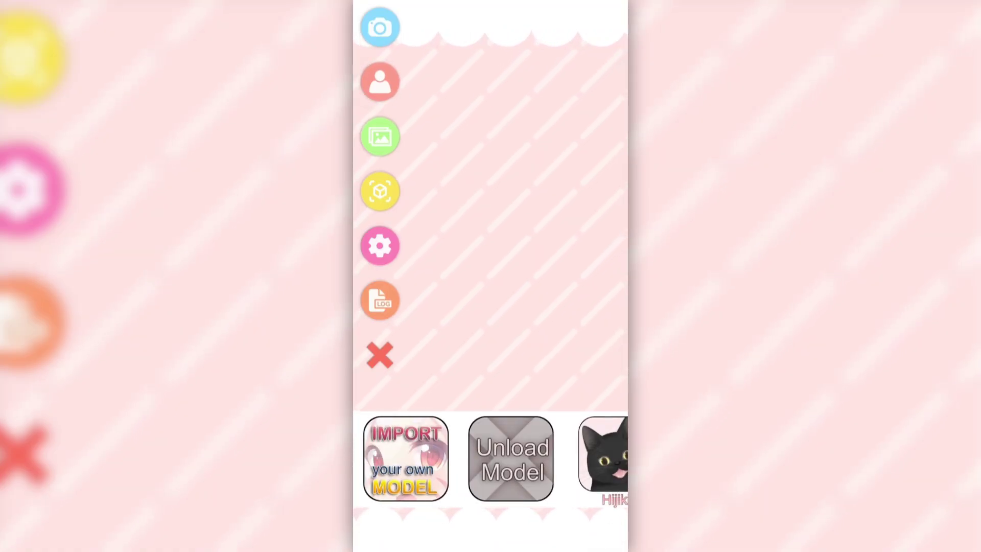
- Switch to VTube Studio on the phone, load the hiyori model that has no icon and run Auto-Setup for Android
scroll(490, 459, right, 5)
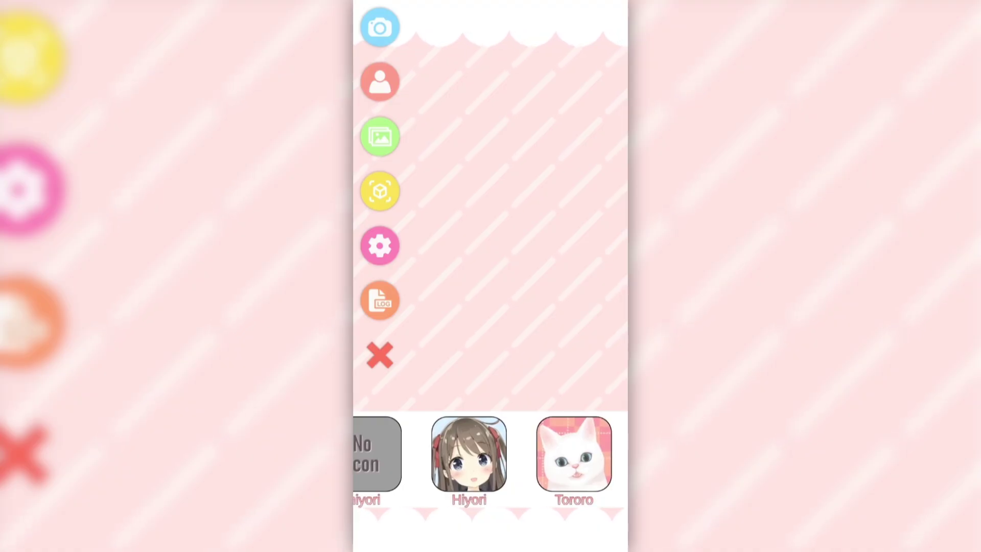
scroll(490, 453, left, 2)
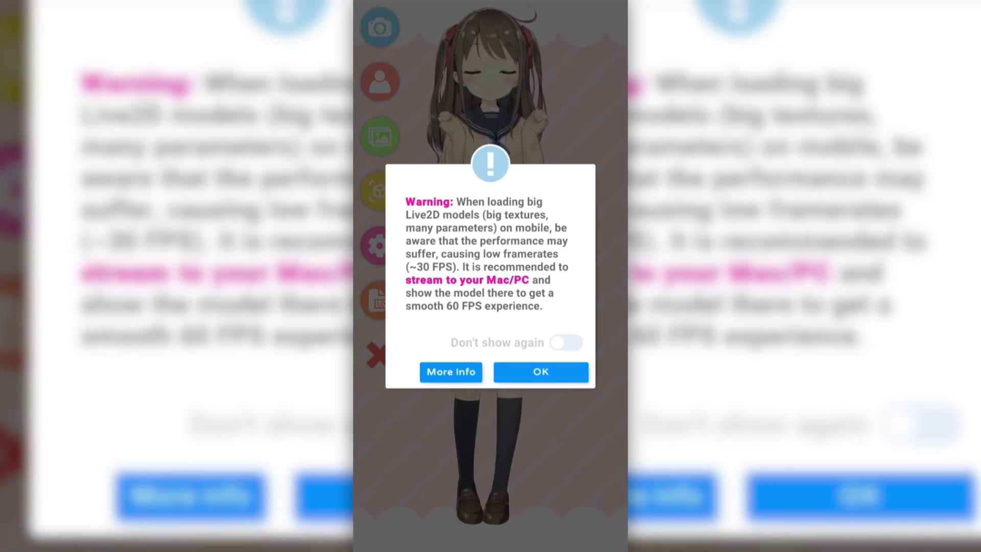
click(541, 371)
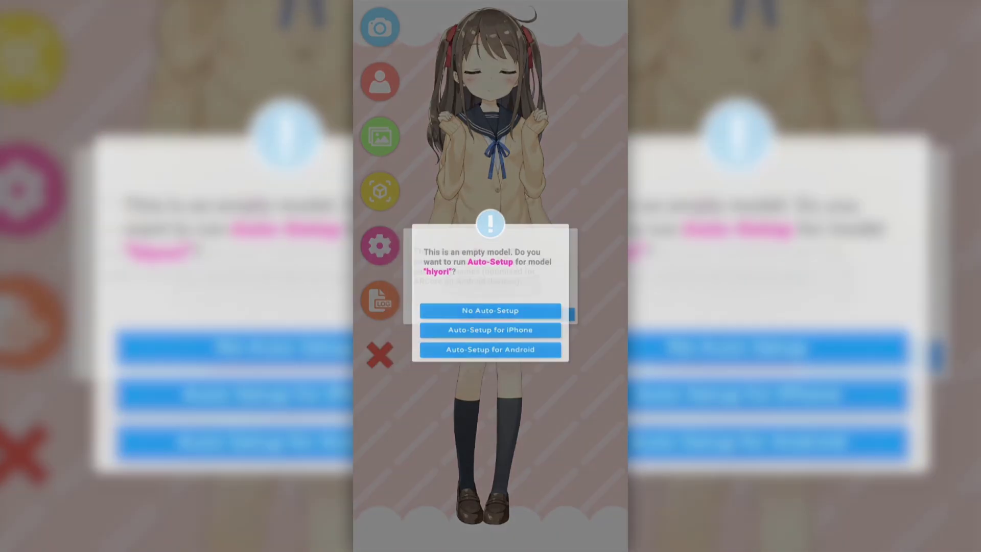
click(491, 368)
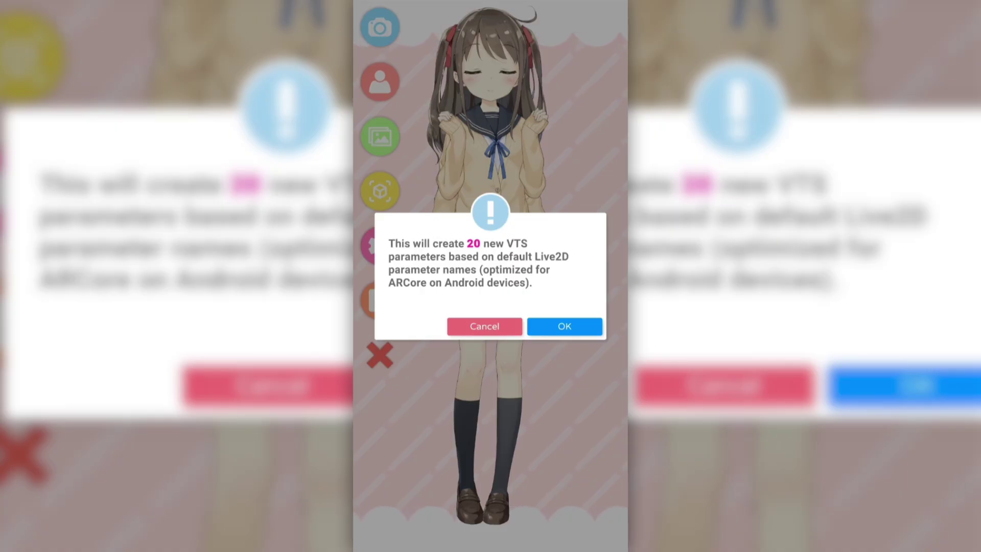
click(564, 326)
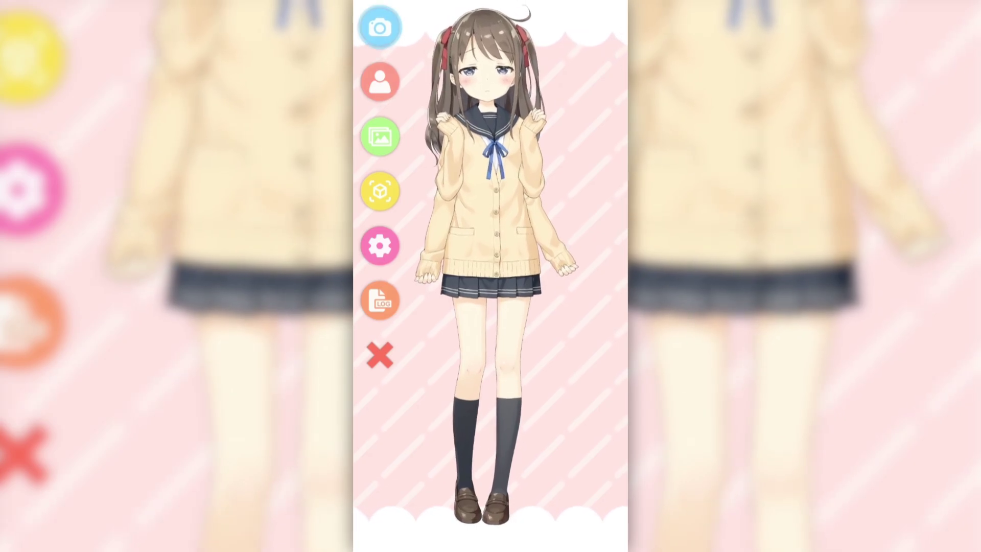
- Turn on camera face tracking and set icon.jpg as the hiyori model's icon
click(380, 27)
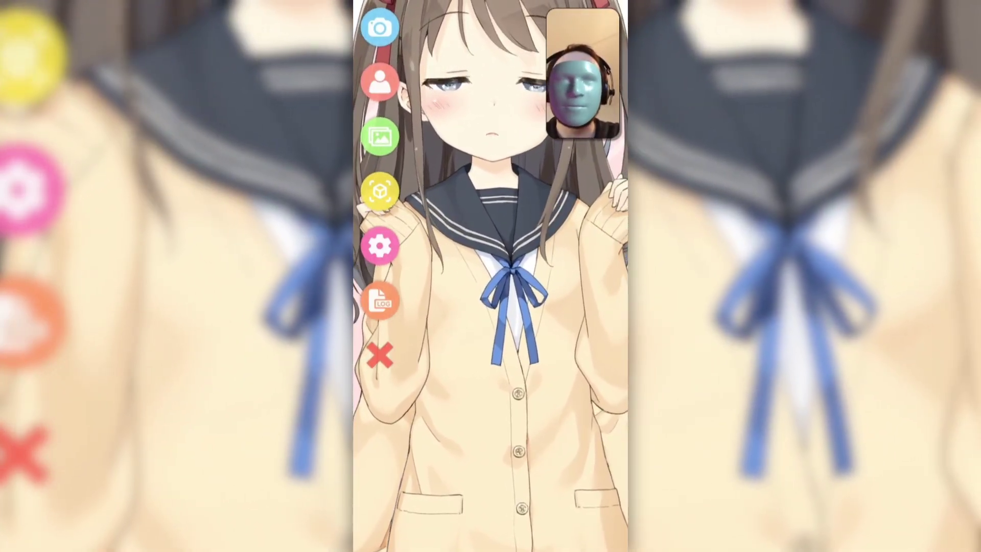
click(380, 246)
click(444, 19)
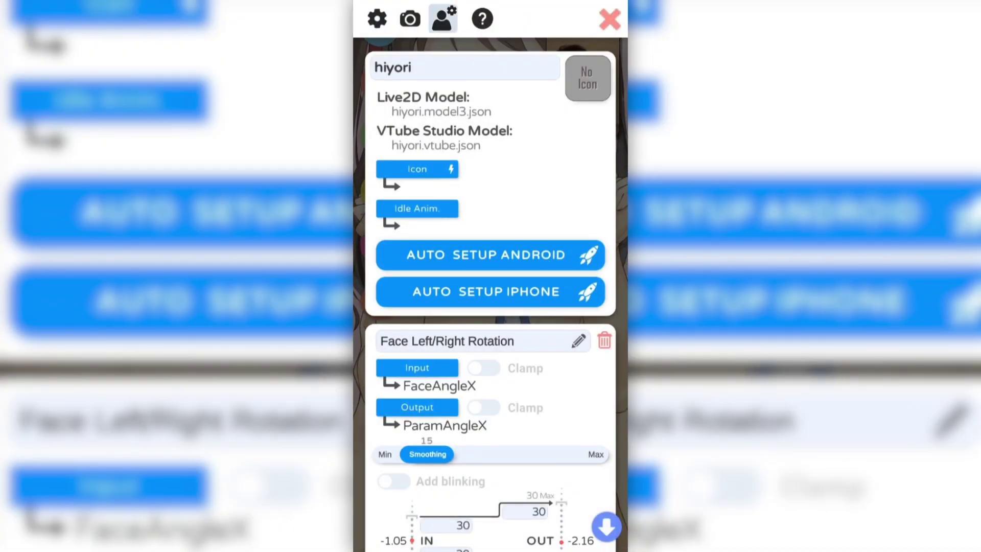
click(451, 169)
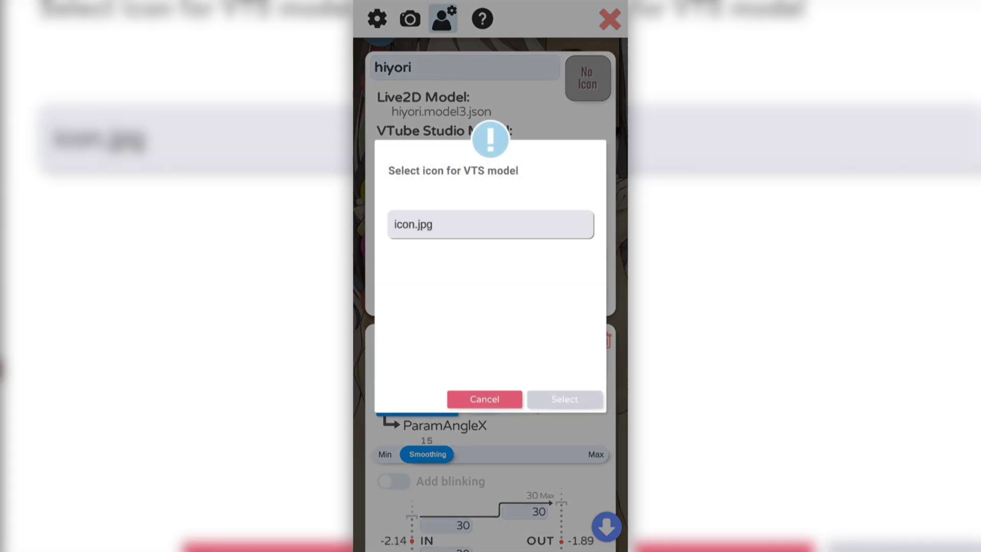
click(490, 223)
click(565, 399)
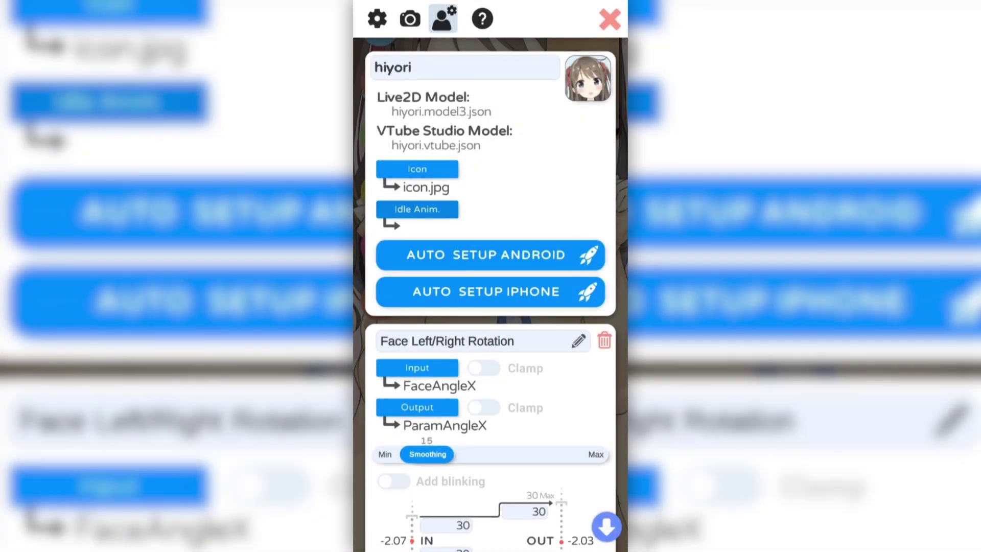
- Set hiyori_m03 as the hiyori model's idle animation and look through its parameter mappings
click(417, 209)
scroll(490, 294, down, 5)
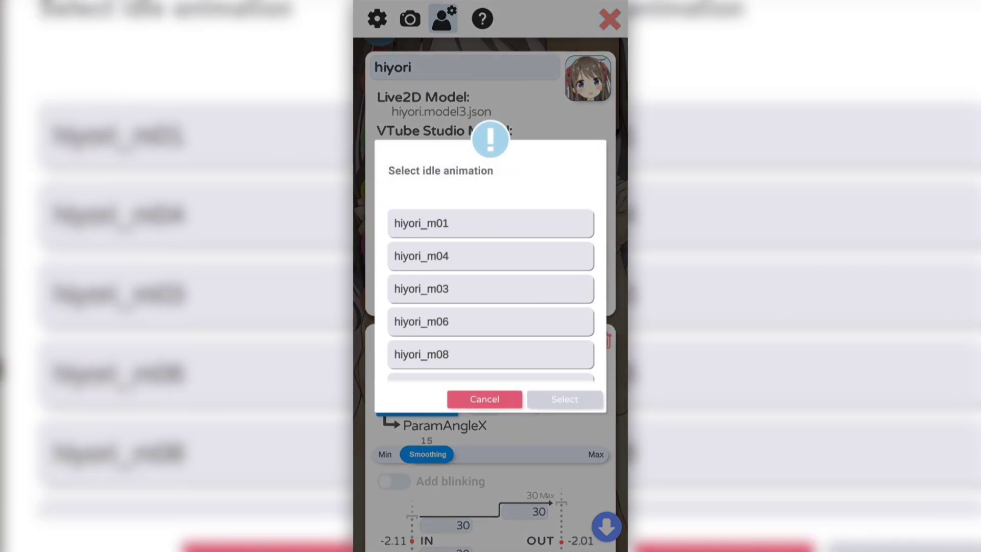
scroll(491, 294, up, 5)
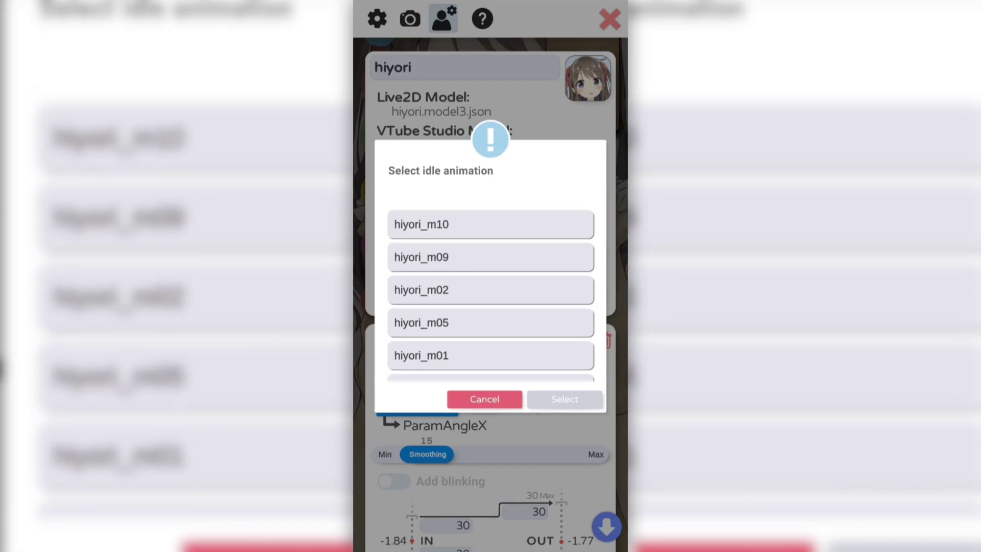
click(491, 294)
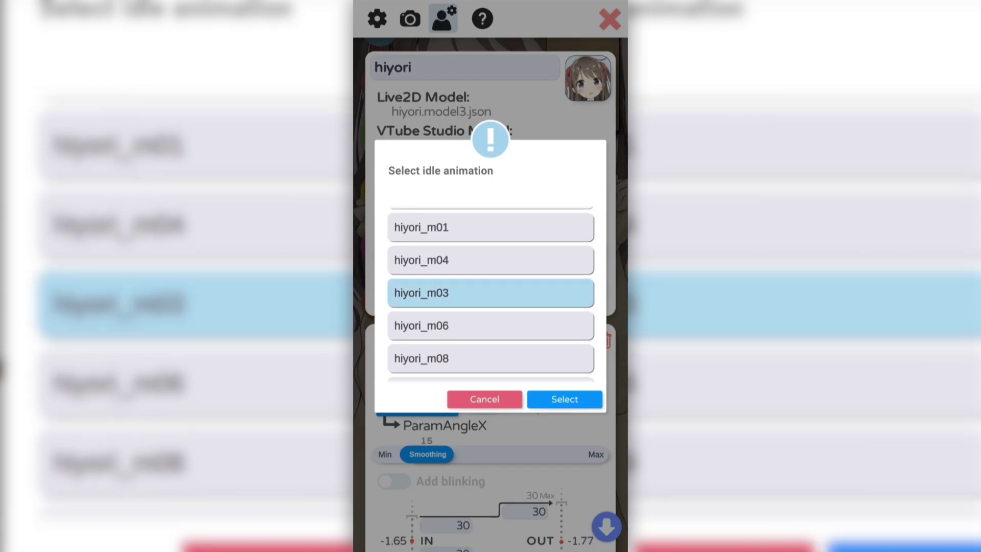
click(565, 399)
scroll(491, 294, down, 15)
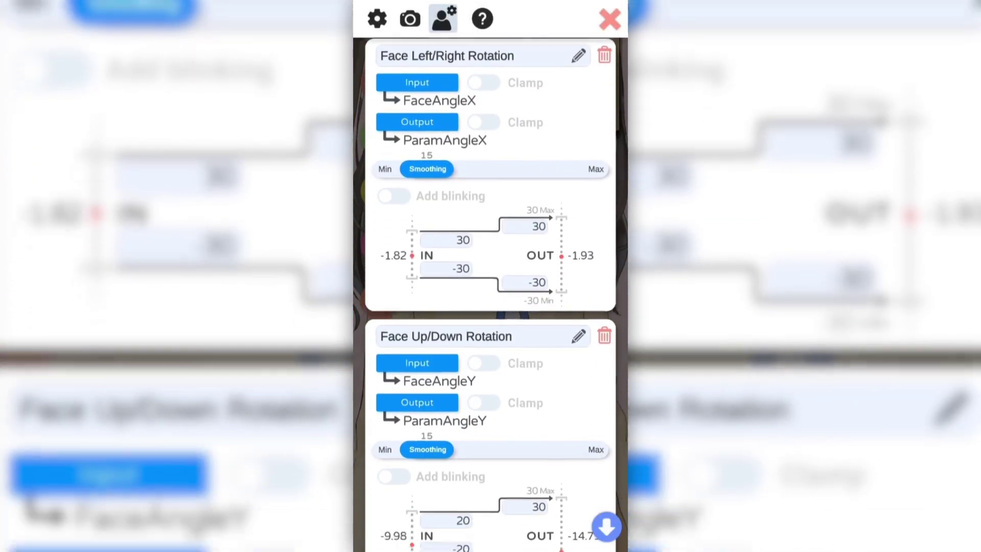
scroll(490, 294, down, 15)
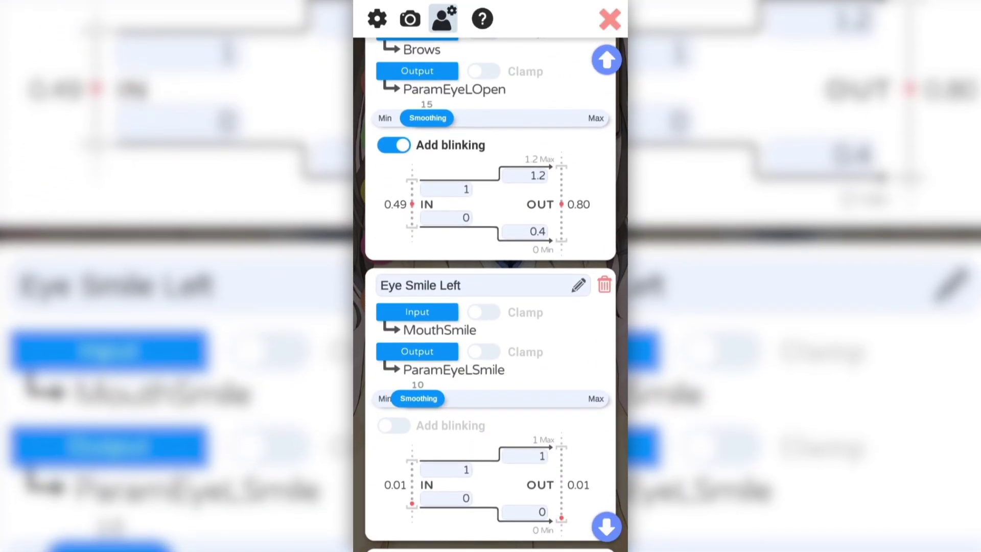
scroll(491, 294, down, 18)
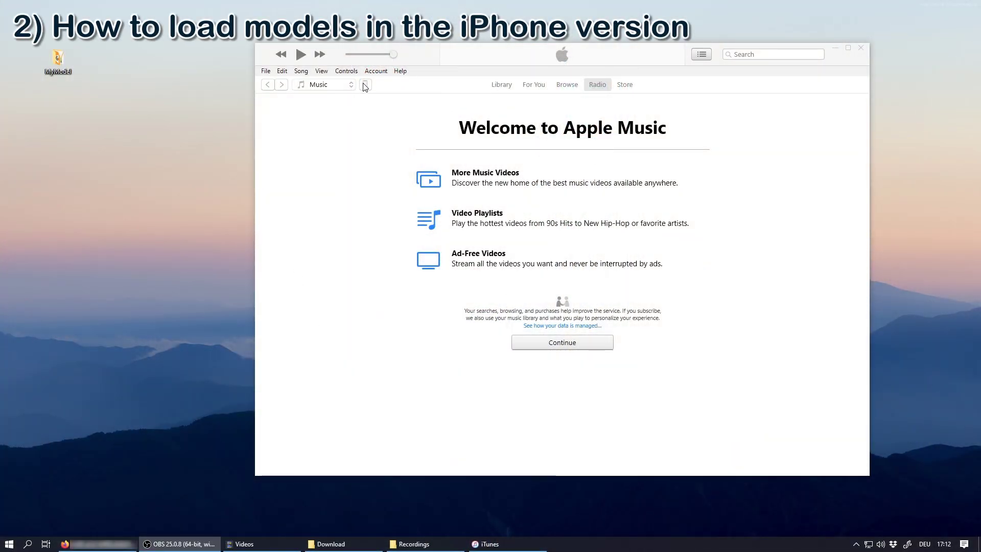
- Switch to iTunes, open VTube Studio in the iPhone's File Sharing and save its Live2DModels folder to the Desktop
click(366, 85)
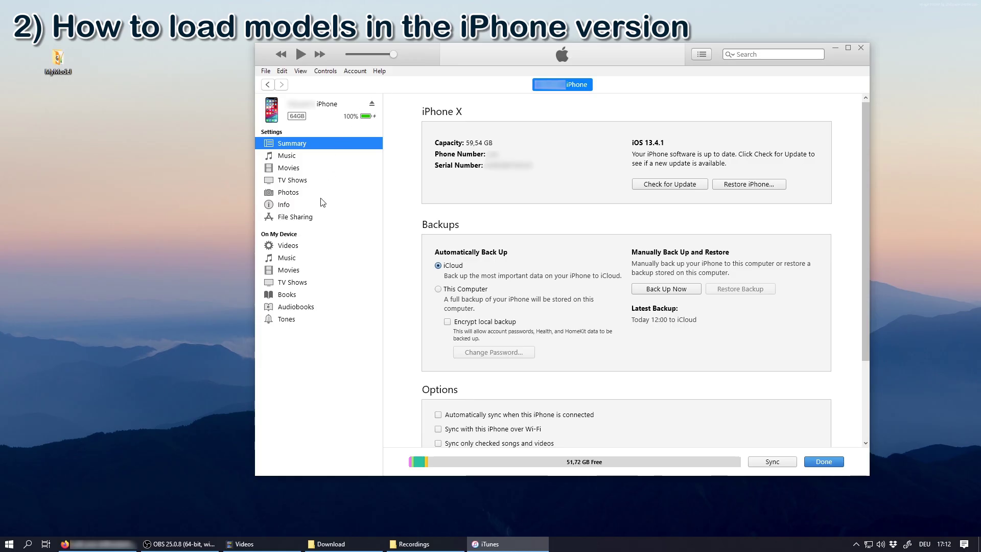
click(299, 219)
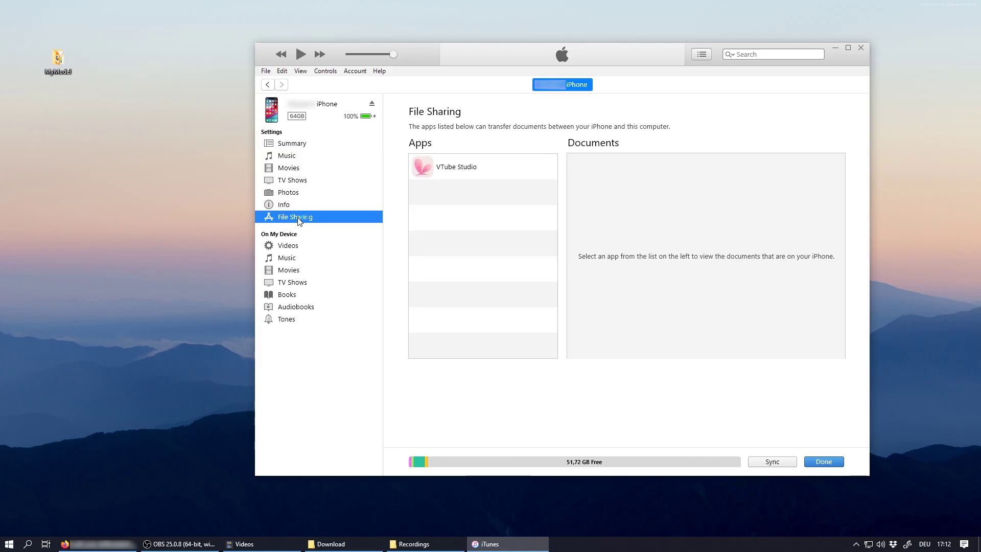
click(474, 168)
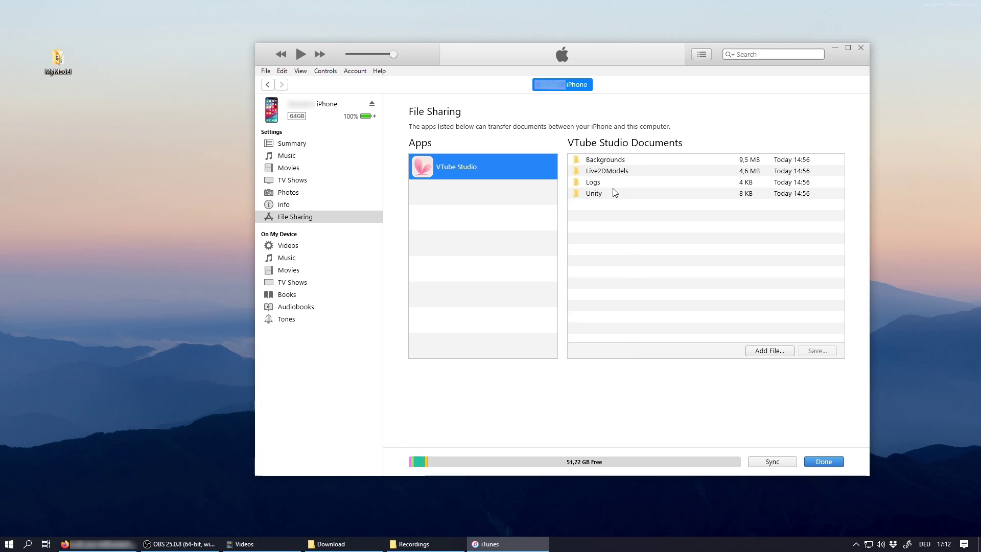
click(611, 174)
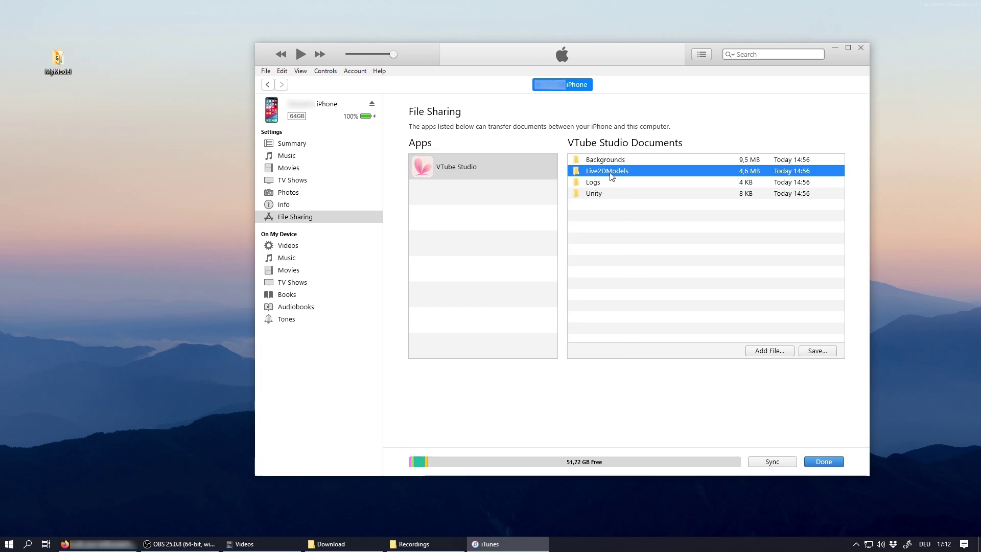
click(817, 351)
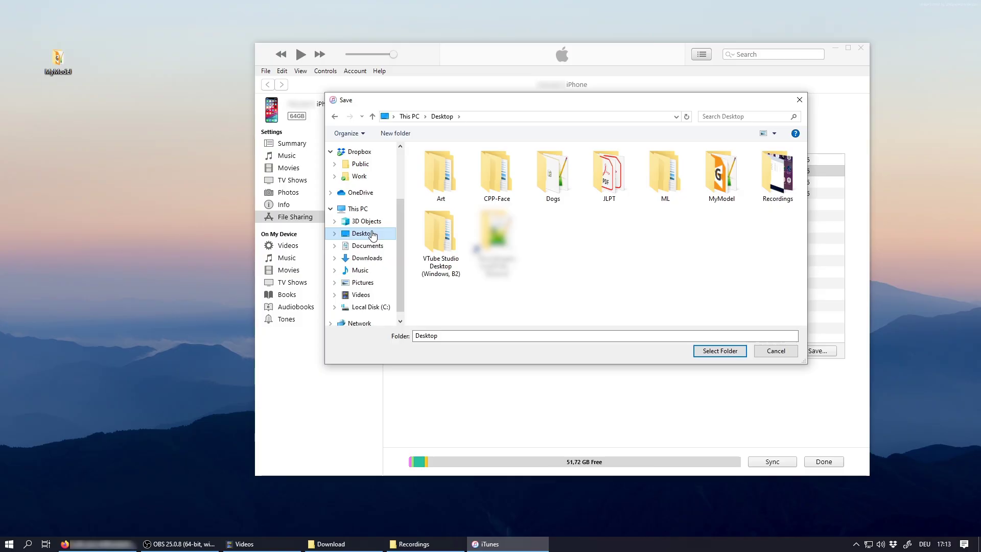
click(720, 351)
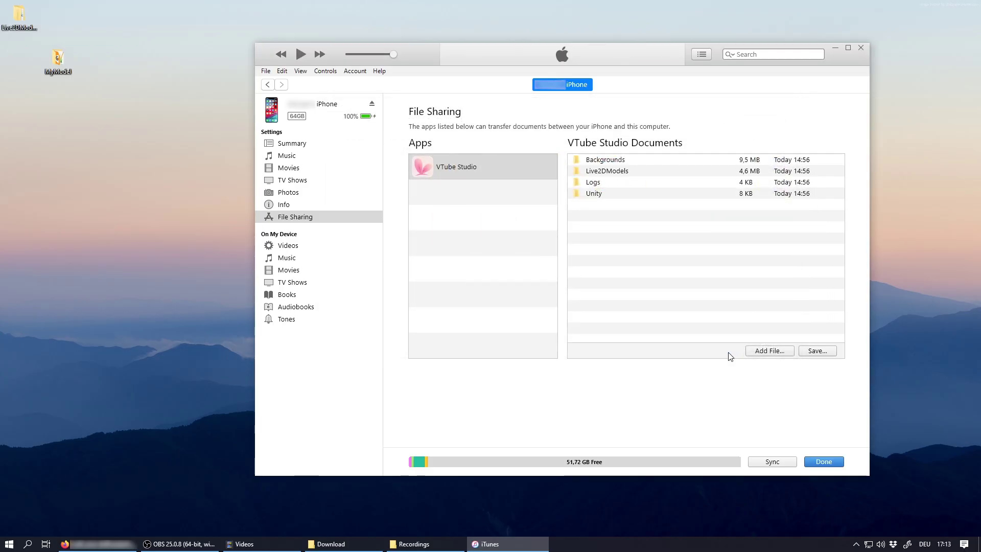
- Move the MyModel folder from the desktop into the saved Live2DModels folder and close that folder
drag(18, 21, 111, 173)
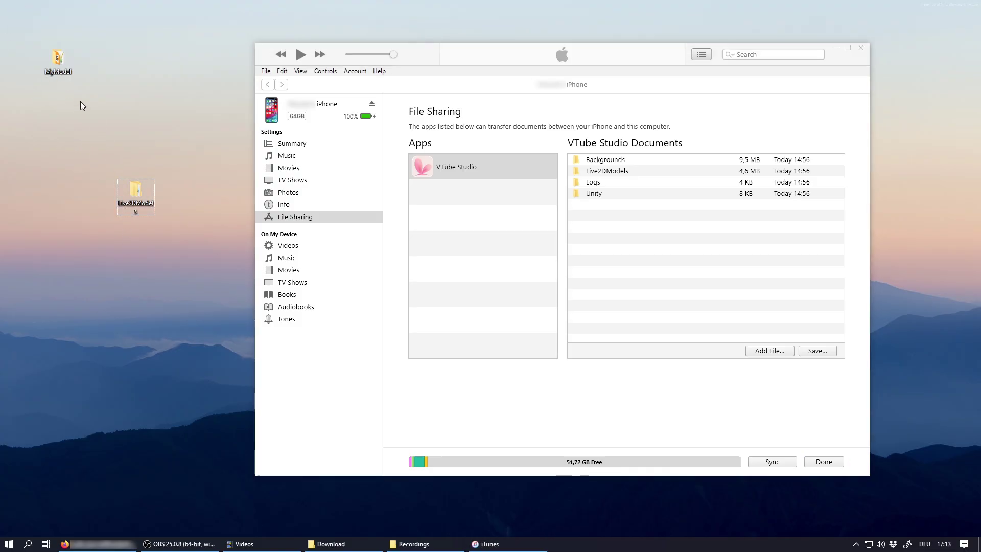
double_click(135, 195)
drag(74, 72, 386, 144)
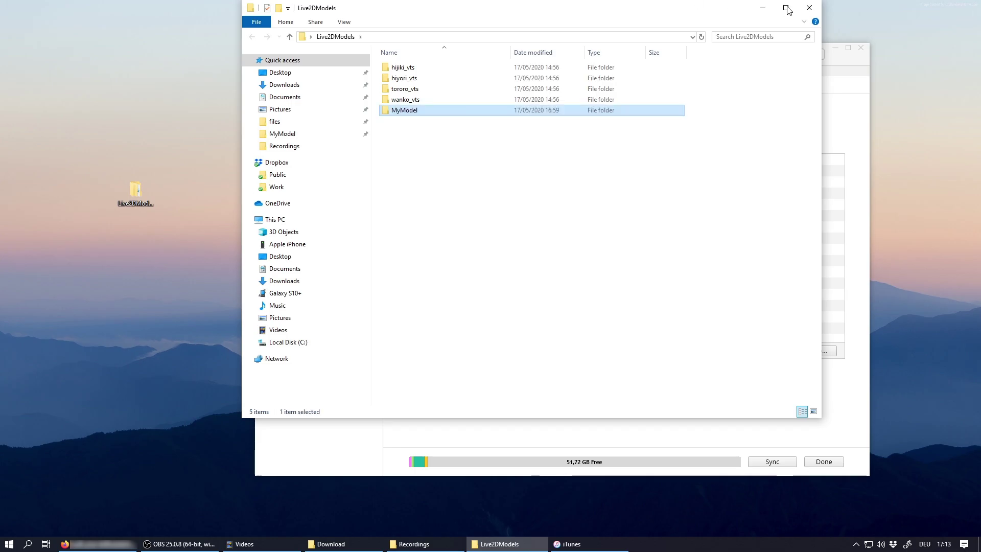
click(809, 8)
- Copy the desktop Live2DModels folder back into the iPhone's VTube Studio Documents, replace the existing one and finish with the device
drag(88, 146, 183, 240)
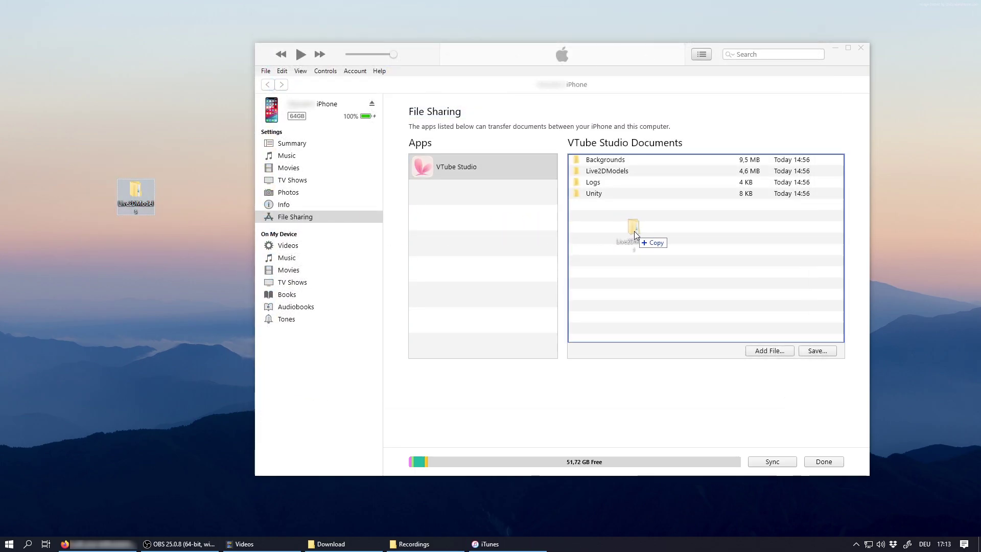
drag(634, 232, 635, 232)
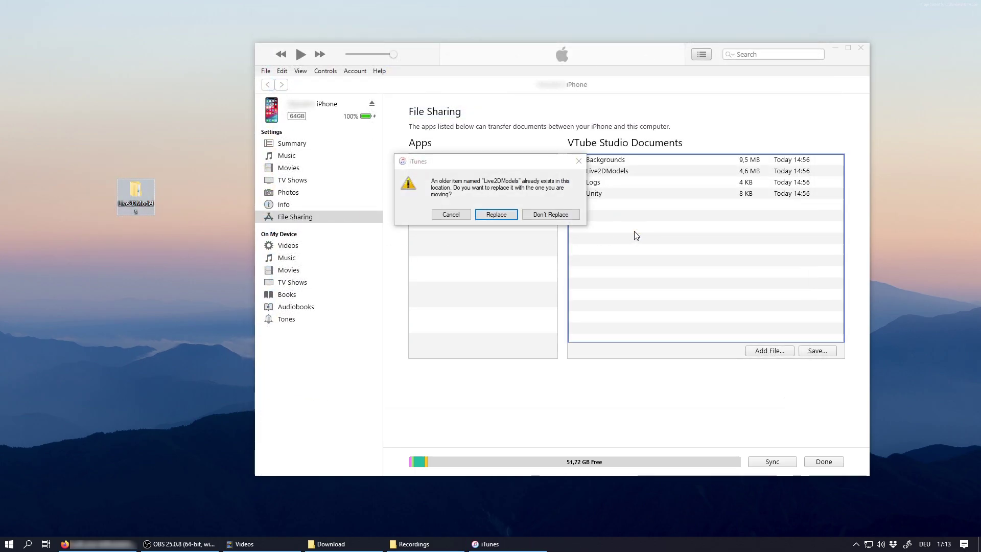
click(497, 214)
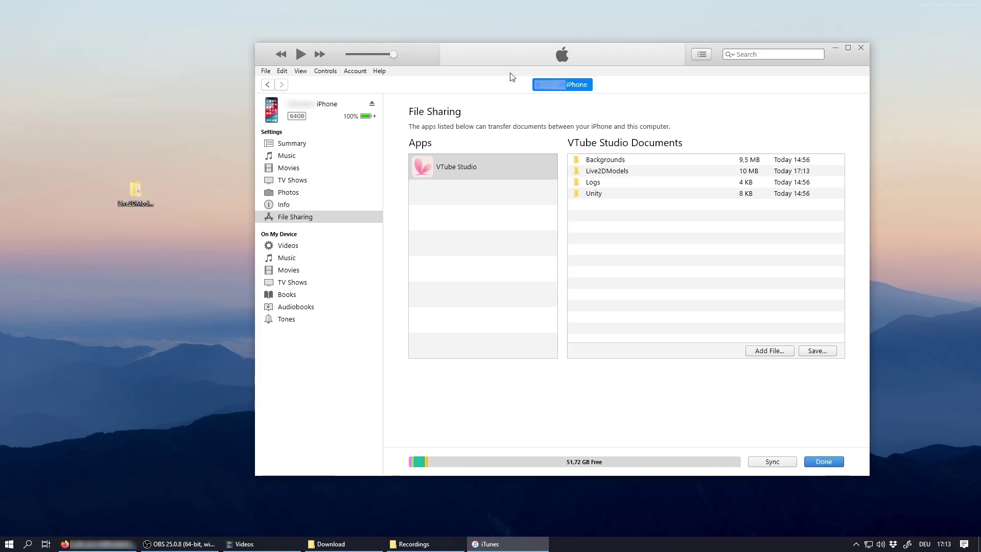
click(820, 463)
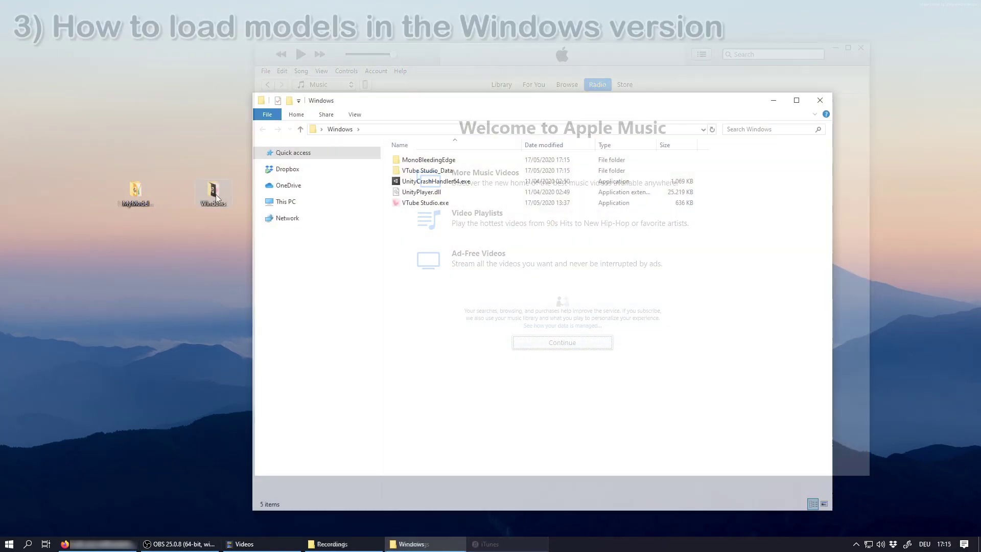
- Move the MyModel folder from the desktop into Windows\VTube Studio_Data\StreamingAssets\Live2DModels
double_click(427, 170)
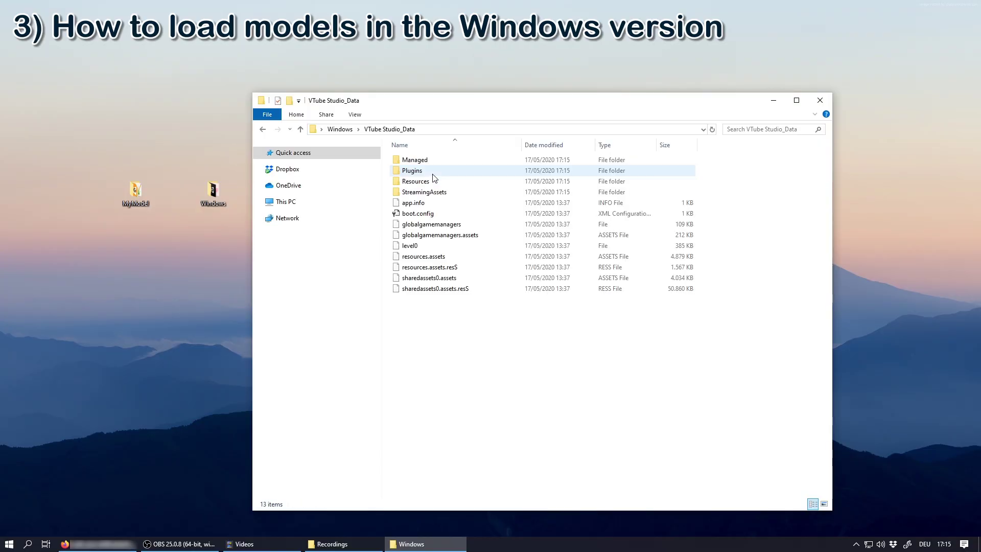
double_click(437, 192)
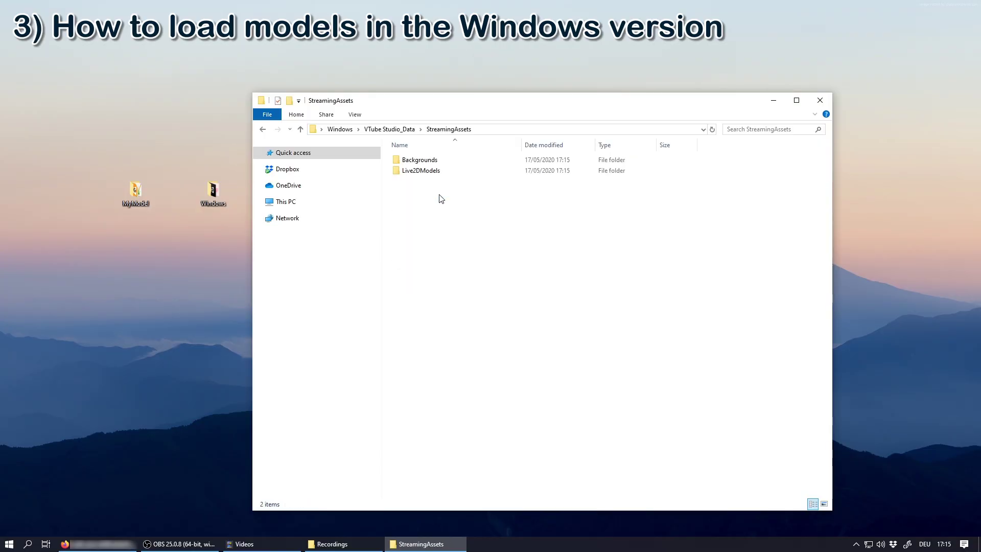
double_click(427, 173)
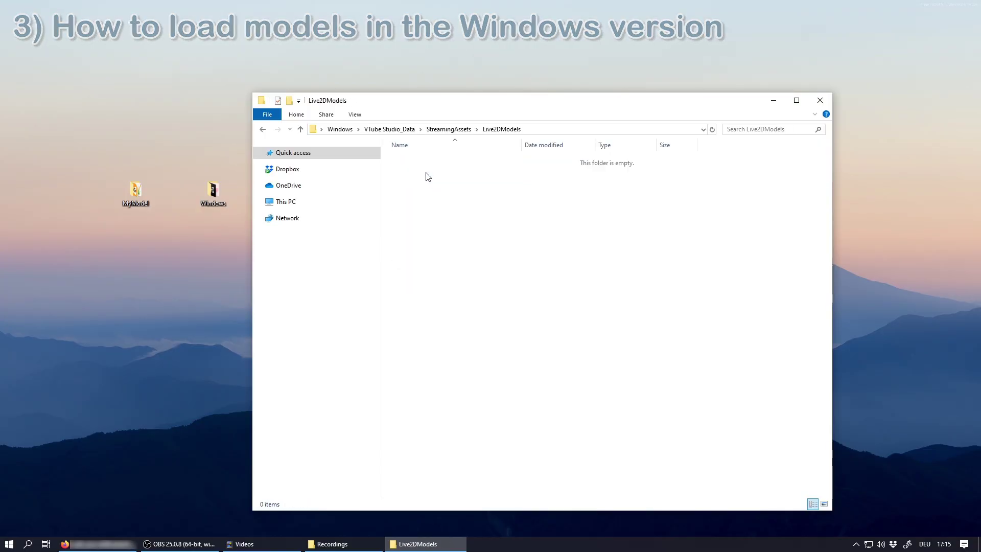
drag(133, 199, 408, 212)
drag(140, 193, 470, 198)
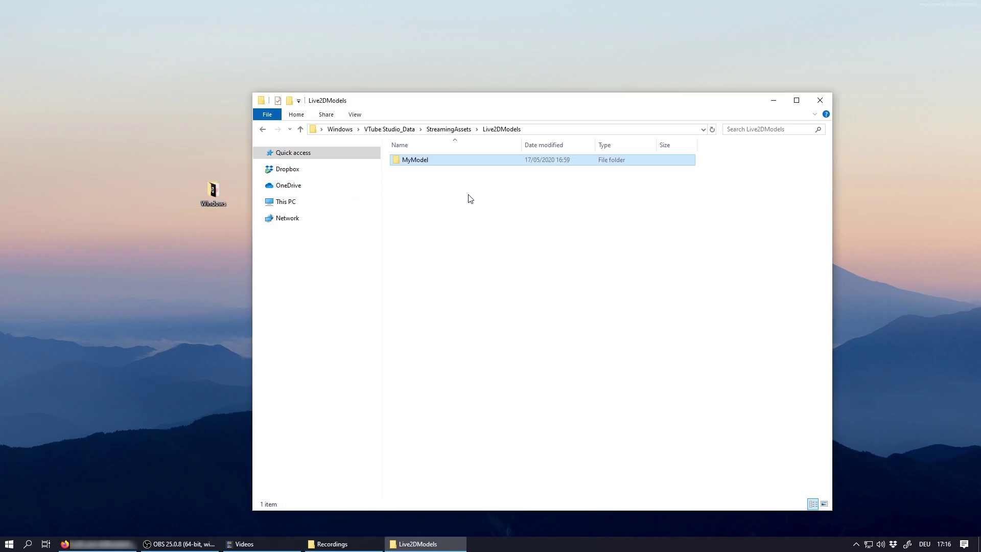
- Return to the Windows folder, switch to the desktop VTube Studio and run Auto-Setup for iPhone on the hiyori model
click(340, 129)
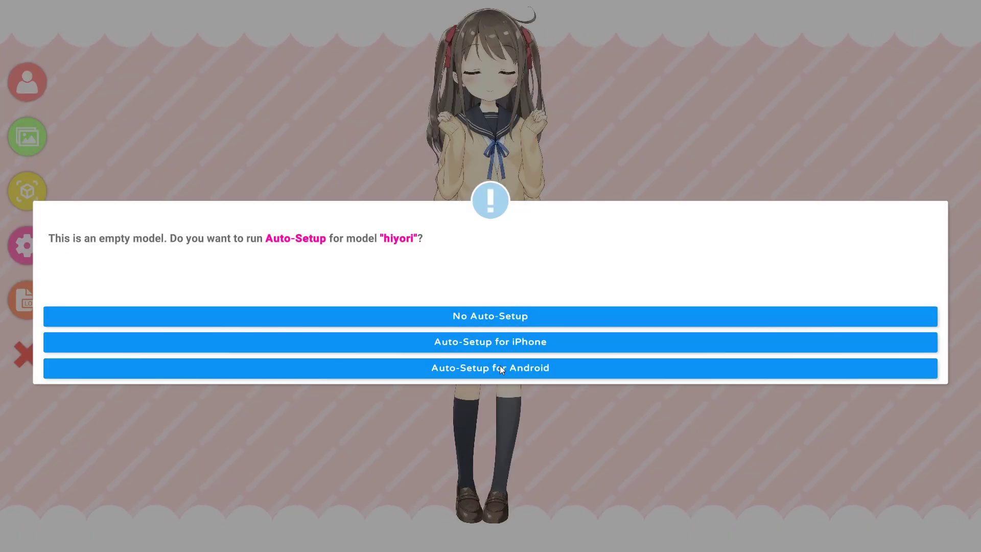
click(502, 343)
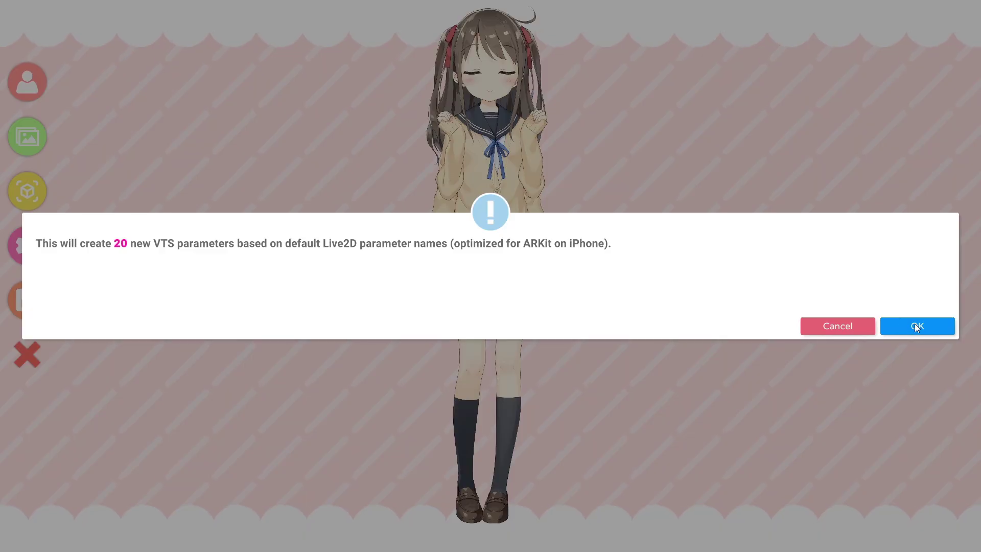
click(918, 326)
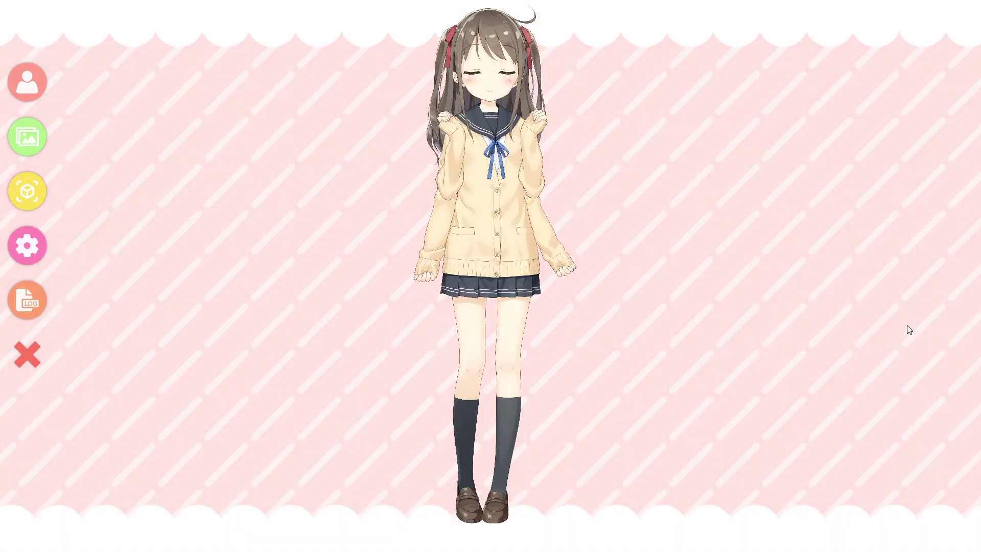
- Set icon.jpg as the hiyori model's icon and hiyori_m02 as its idle animation
click(37, 246)
click(90, 21)
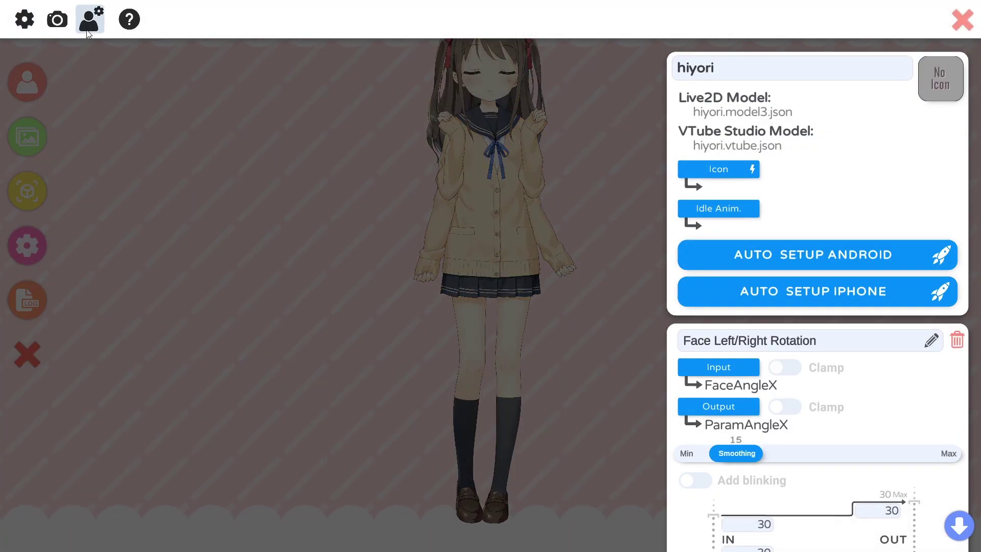
click(721, 170)
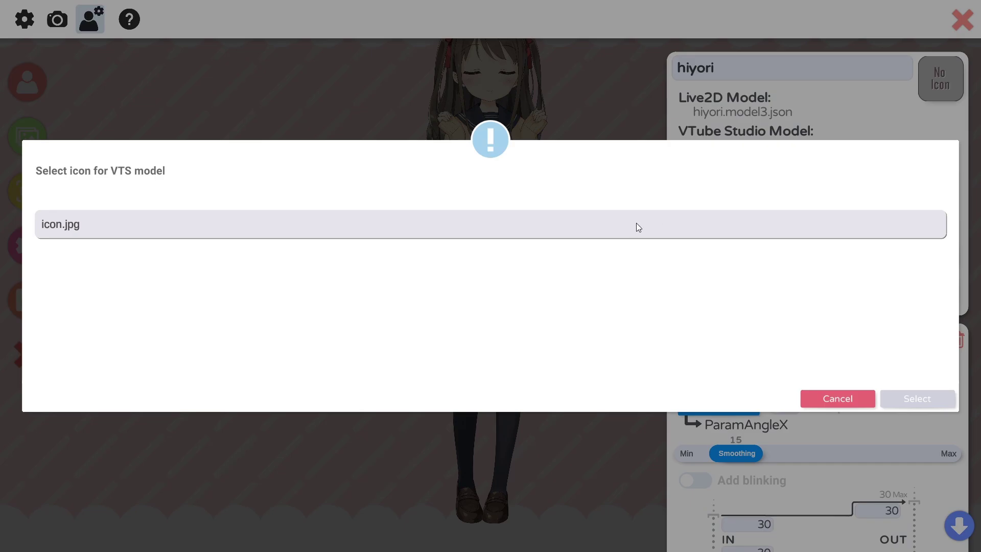
click(431, 229)
click(918, 403)
click(732, 213)
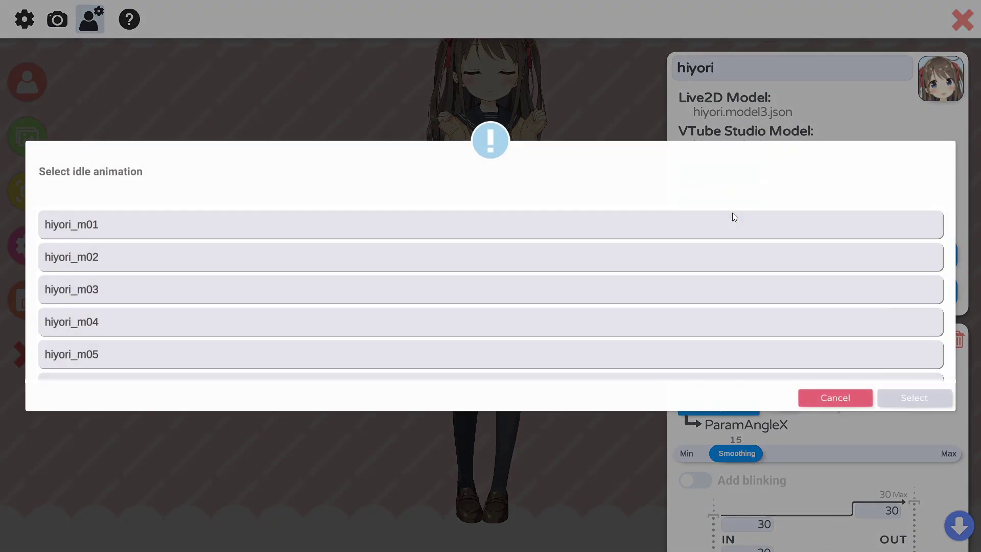
click(508, 265)
click(903, 397)
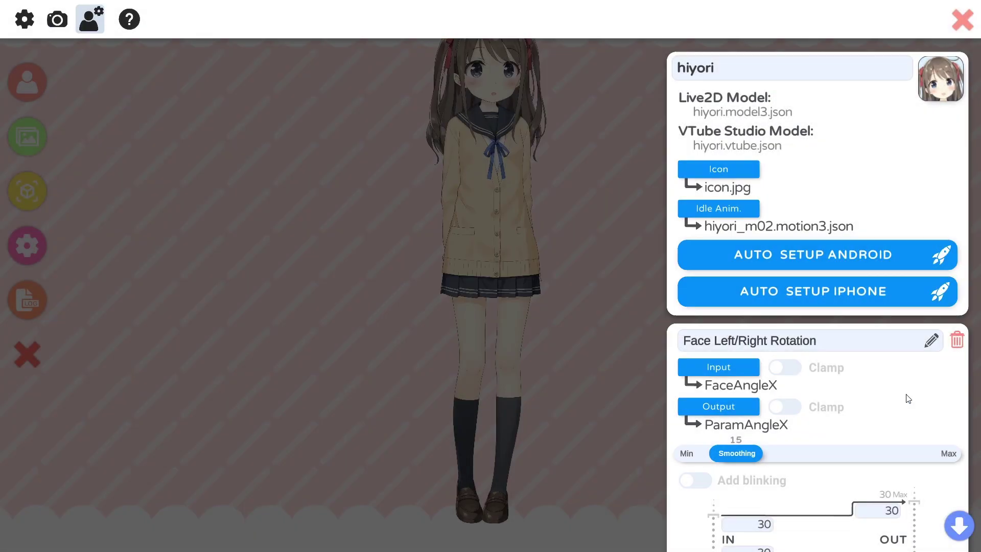
- Start the server in VTube Studio's connection settings
click(25, 20)
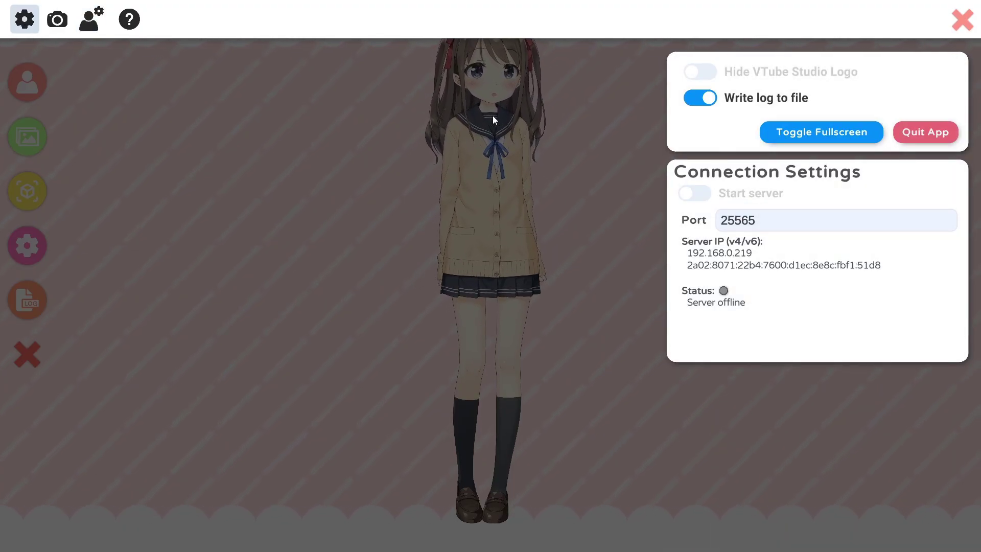
click(690, 199)
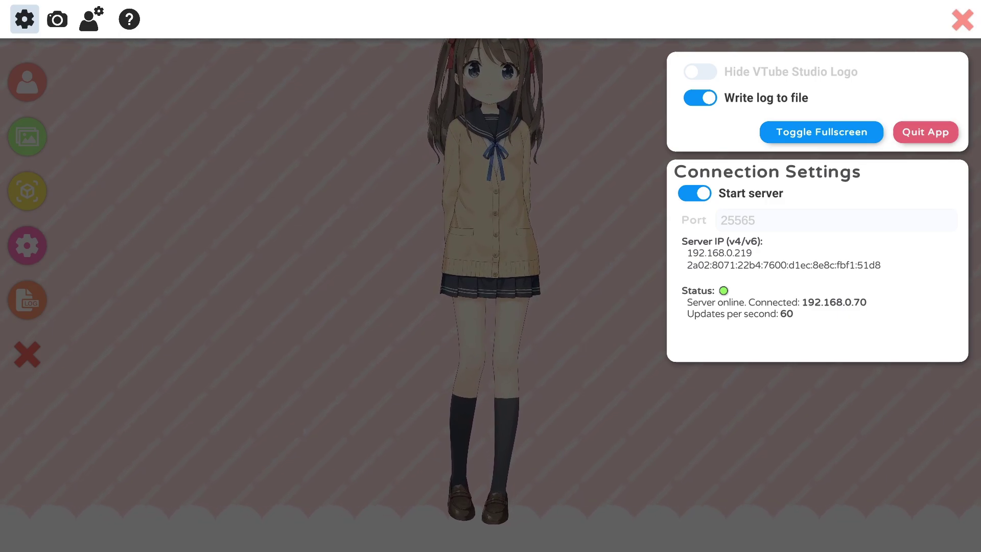
- Close the settings, then enlarge the hiyori model and reposition it vertically in the scene
click(963, 20)
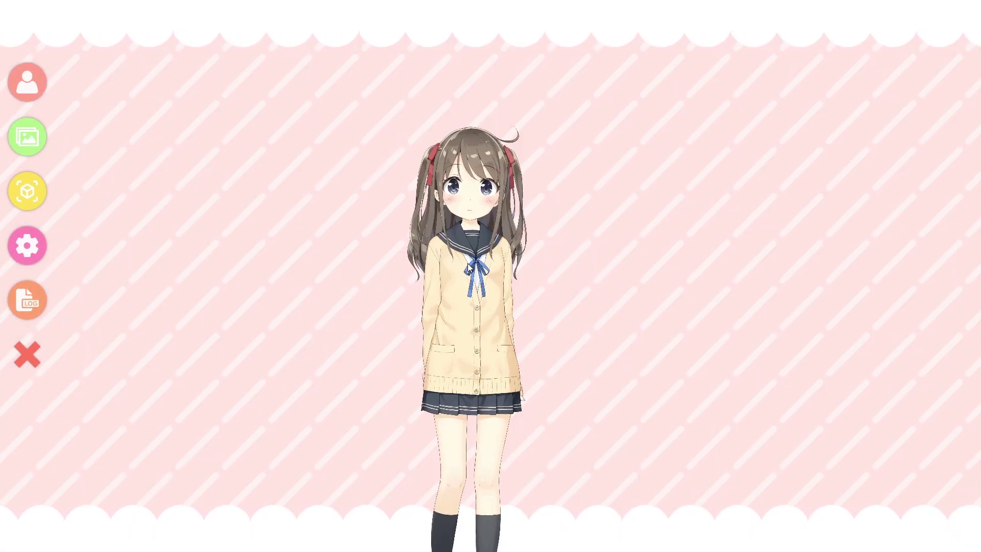
scroll(467, 263, up, 5)
drag(479, 258, 486, 444)
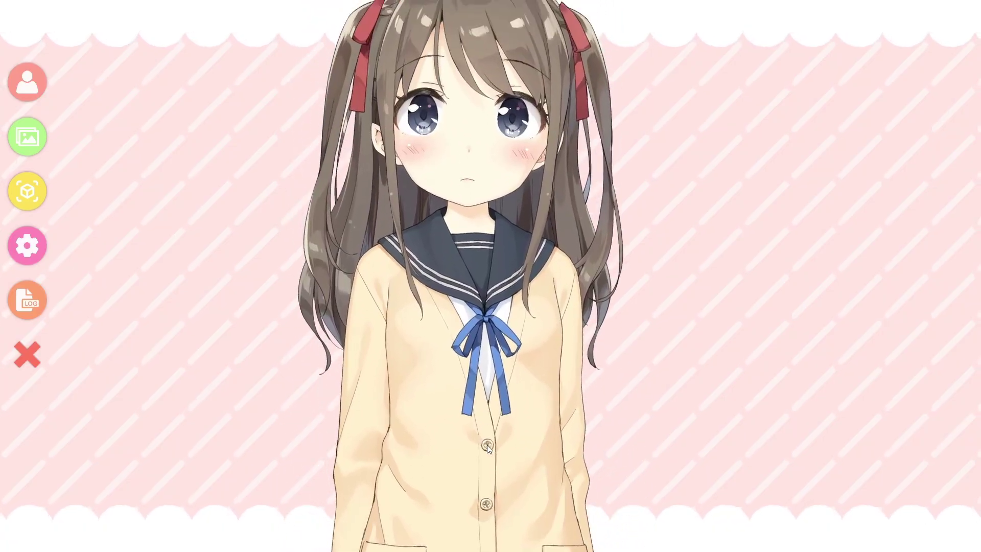
scroll(483, 257, up, 3)
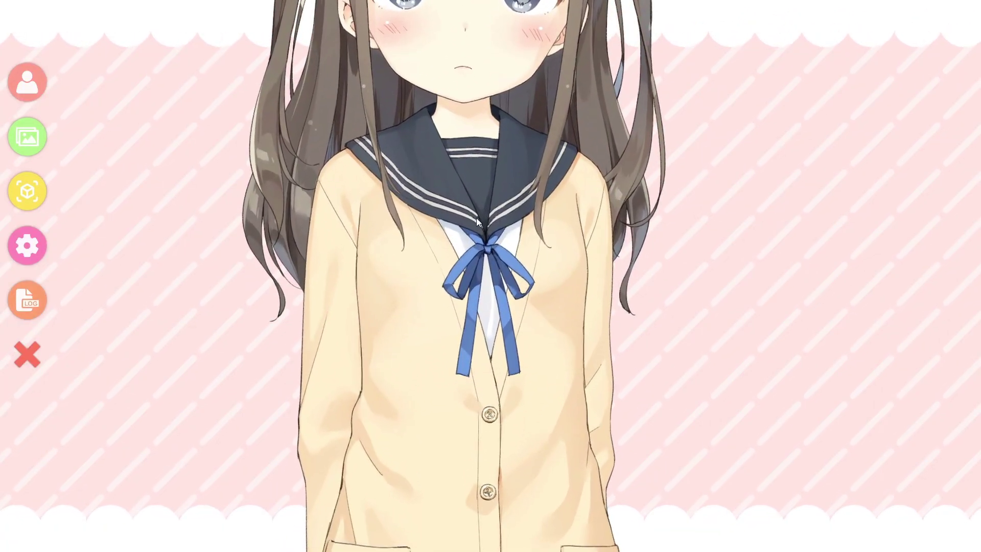
drag(476, 218, 494, 412)
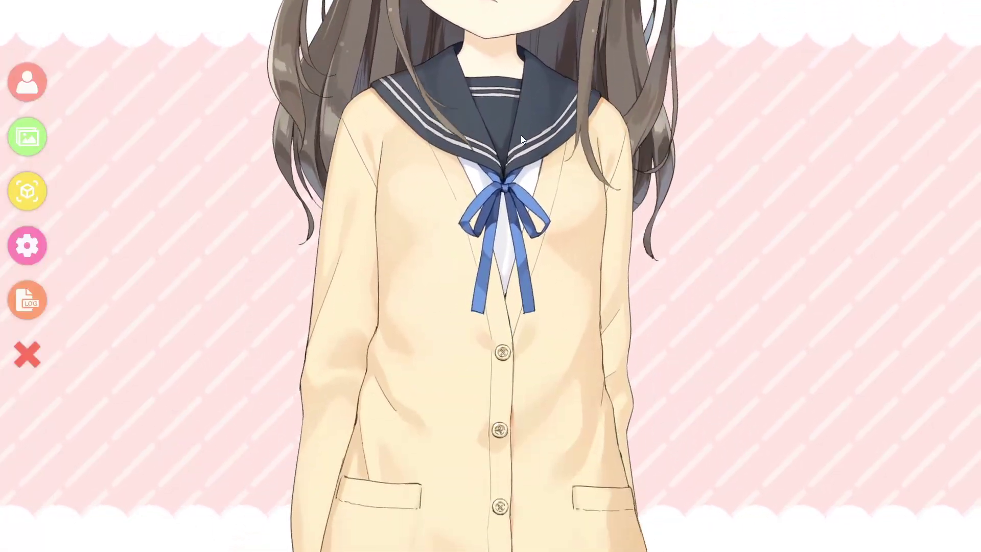
- Rescale and move the hiyori model until its whole body fits in the middle of the scene
scroll(511, 168, down, 6)
scroll(493, 246, up, 4)
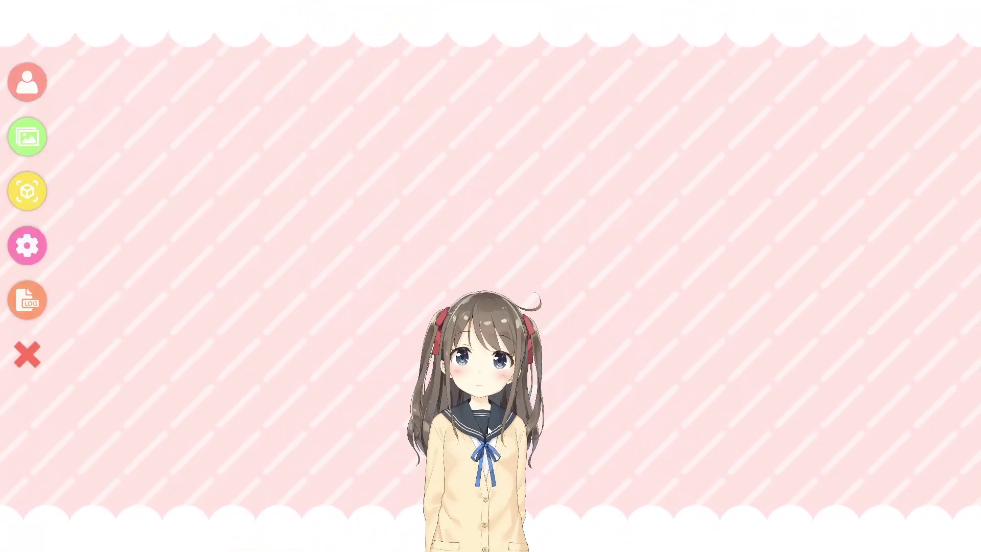
scroll(488, 437, up, 3)
drag(488, 437, 505, 210)
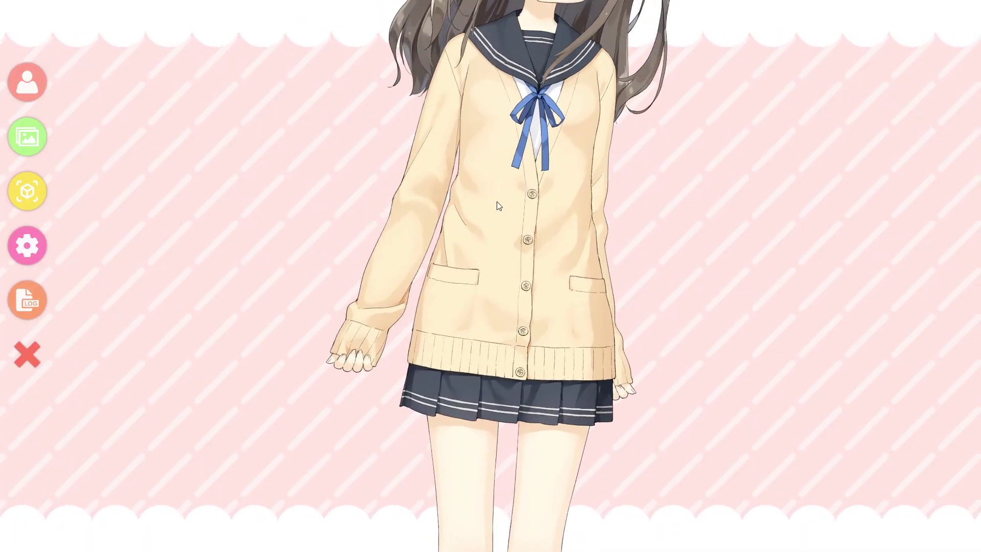
scroll(493, 203, down, 4)
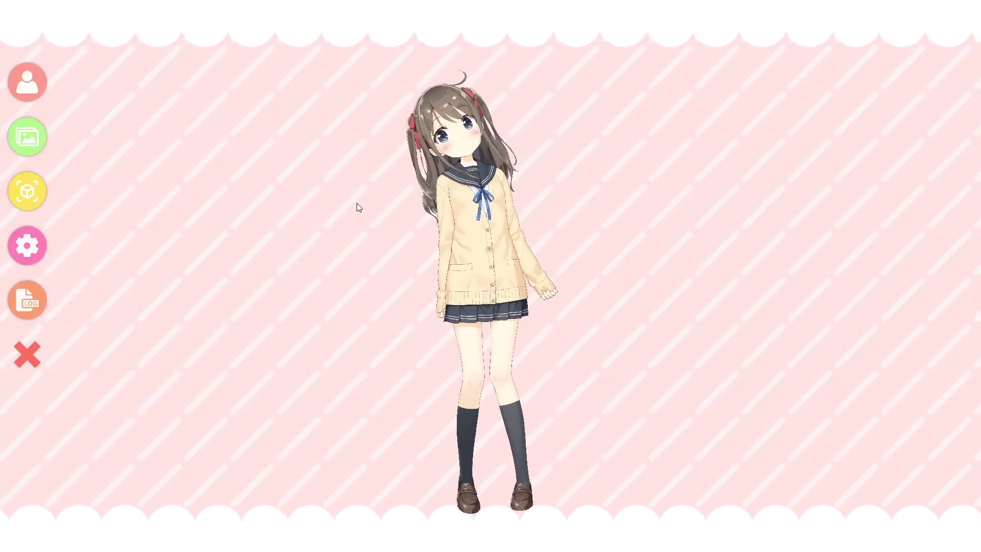
- On the macOS desktop, show VTubeStudio's package contents and move the MyModel folder into Contents/Resources/Data/StreamingAssets/Live2DModels
right_click(143, 309)
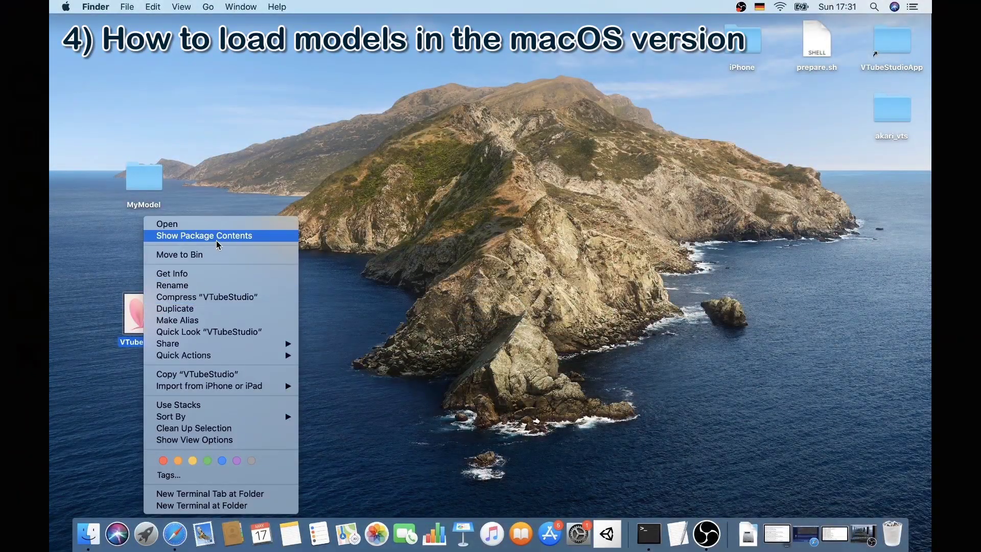
click(271, 238)
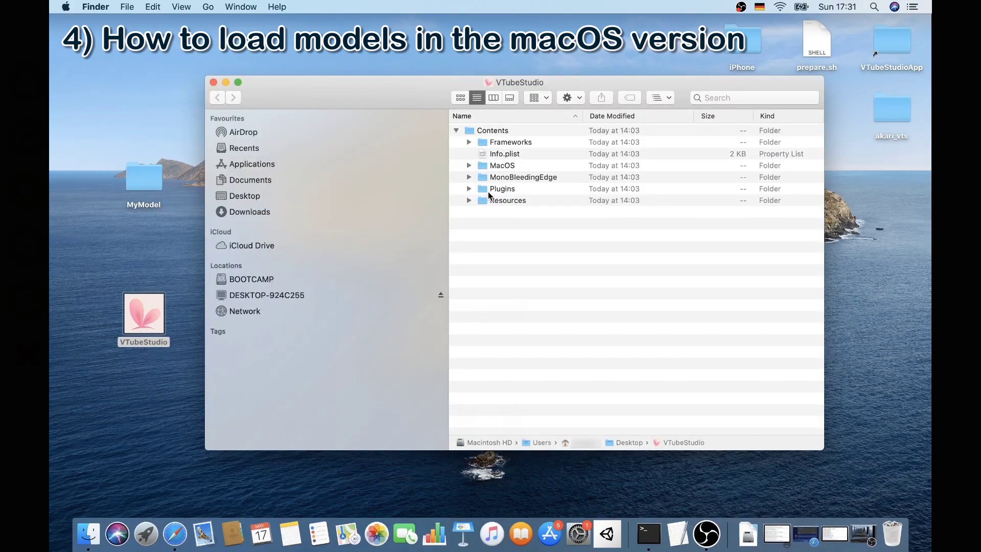
click(469, 201)
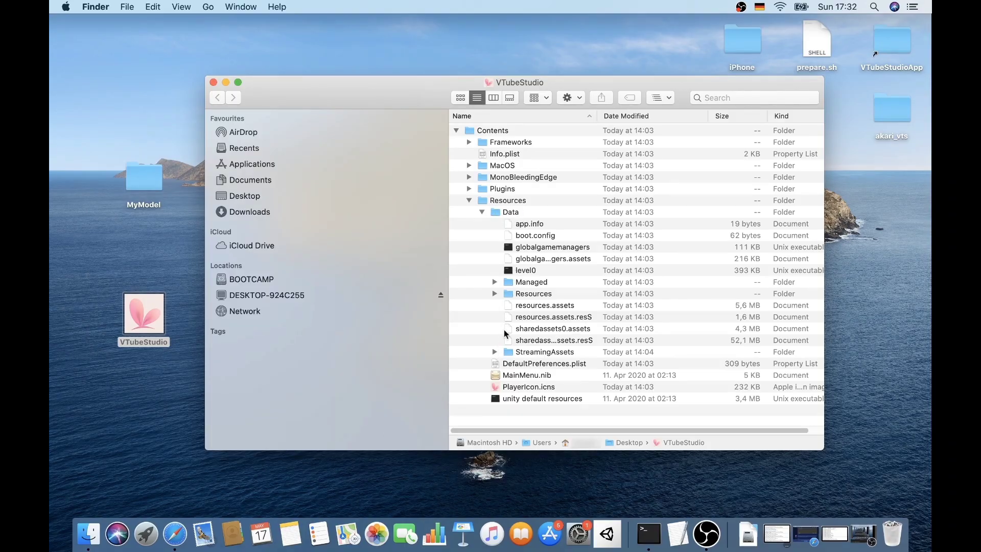
click(495, 352)
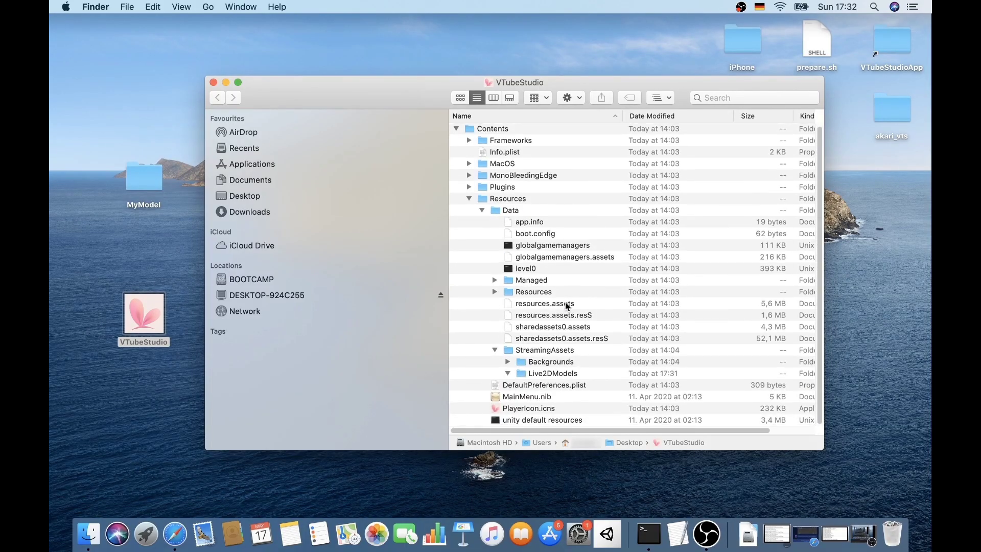
click(509, 374)
drag(144, 176, 565, 376)
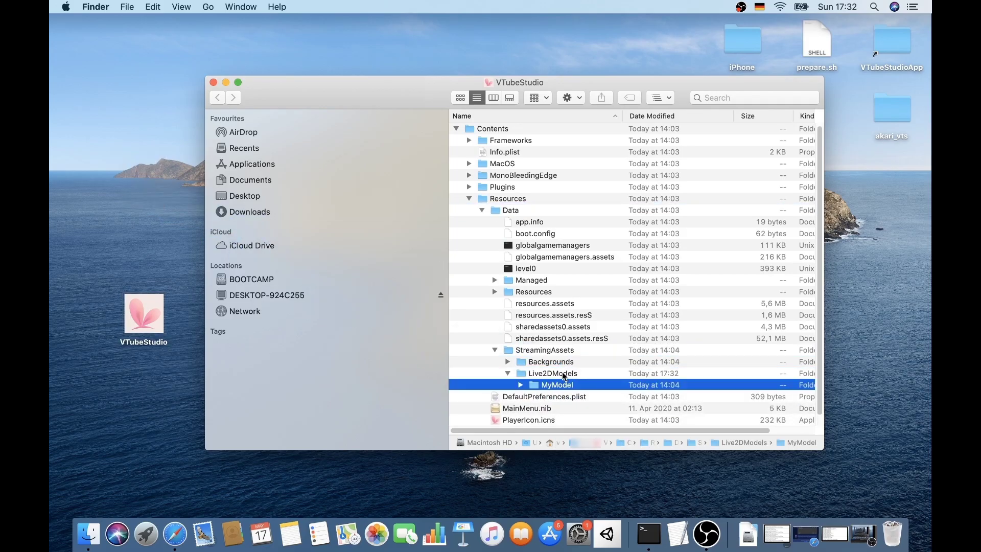
- Launch VTubeStudio from the macOS desktop, dismiss the model-movement hints and scale the model up to a close view
click(140, 312)
double_click(145, 314)
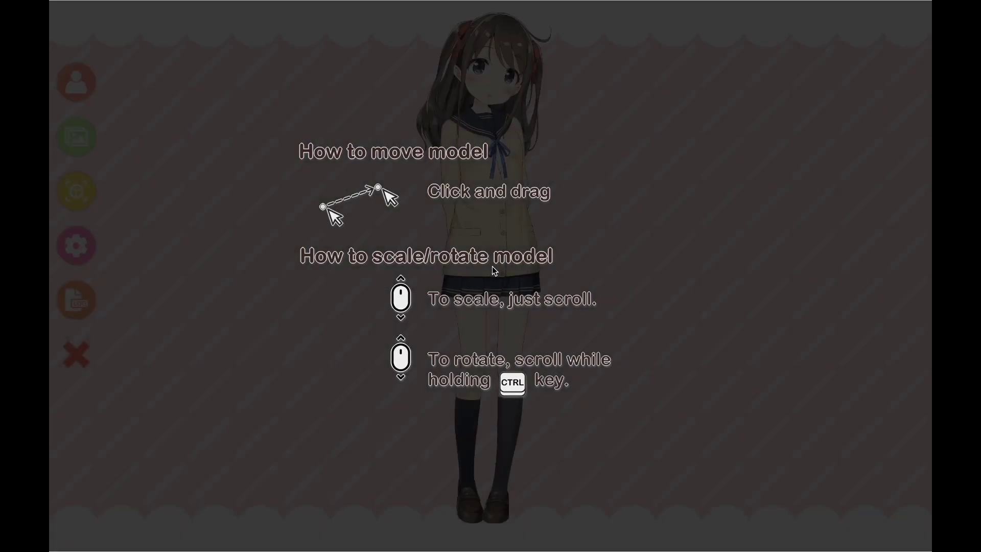
click(495, 269)
scroll(486, 284, up, 5)
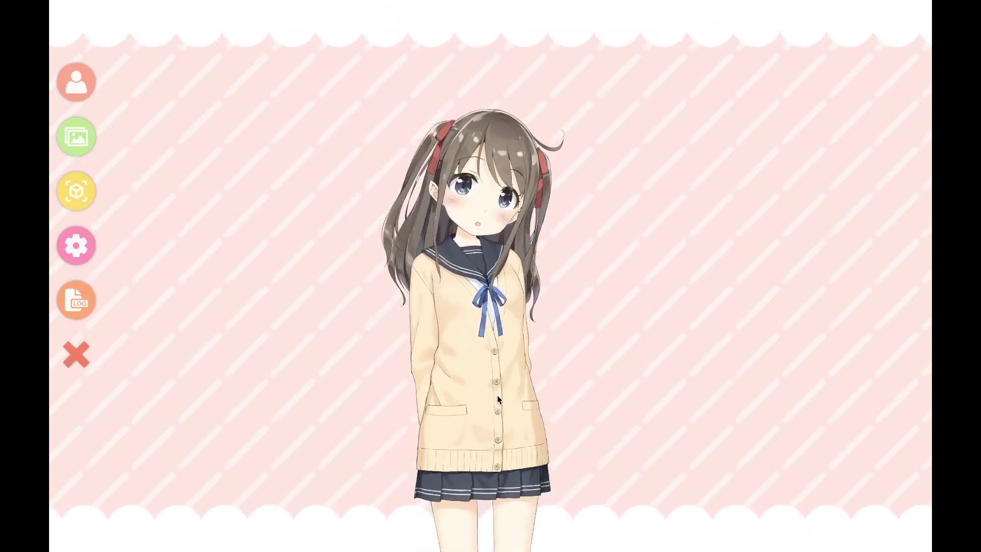
scroll(498, 394, up, 6)
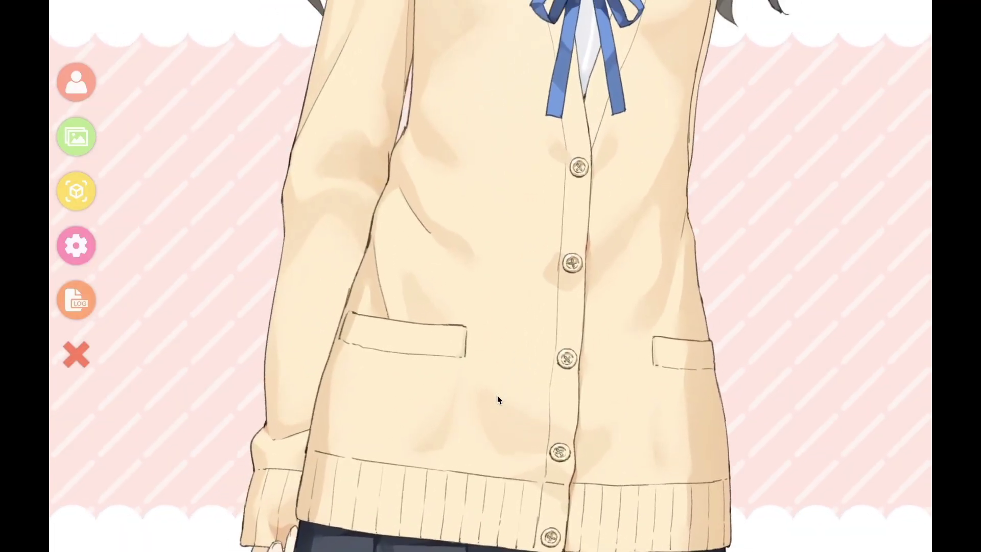